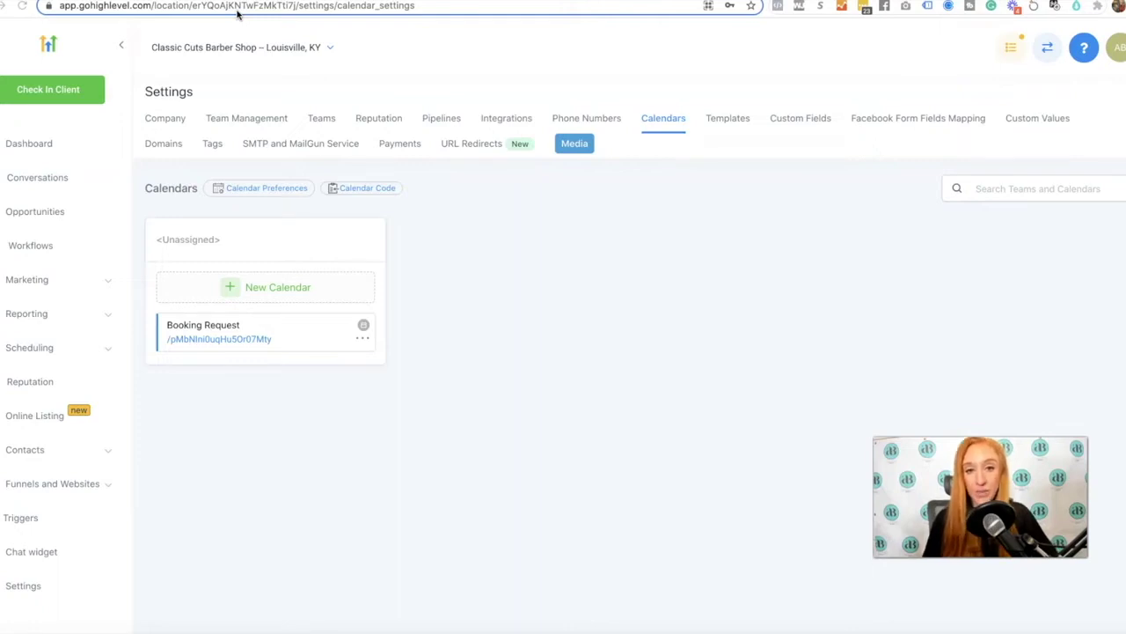
Go to Team Management settings, which lists the one existing team member
click(262, 117)
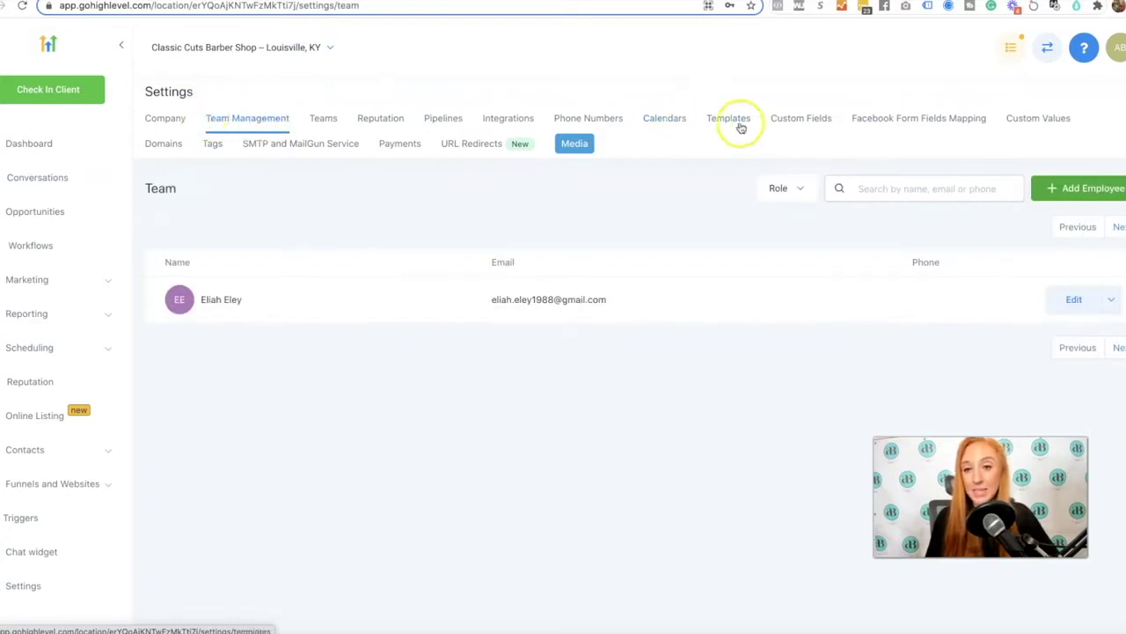
Add a new employee with first and last name TEST and their e-mail address
click(1095, 187)
click(607, 132)
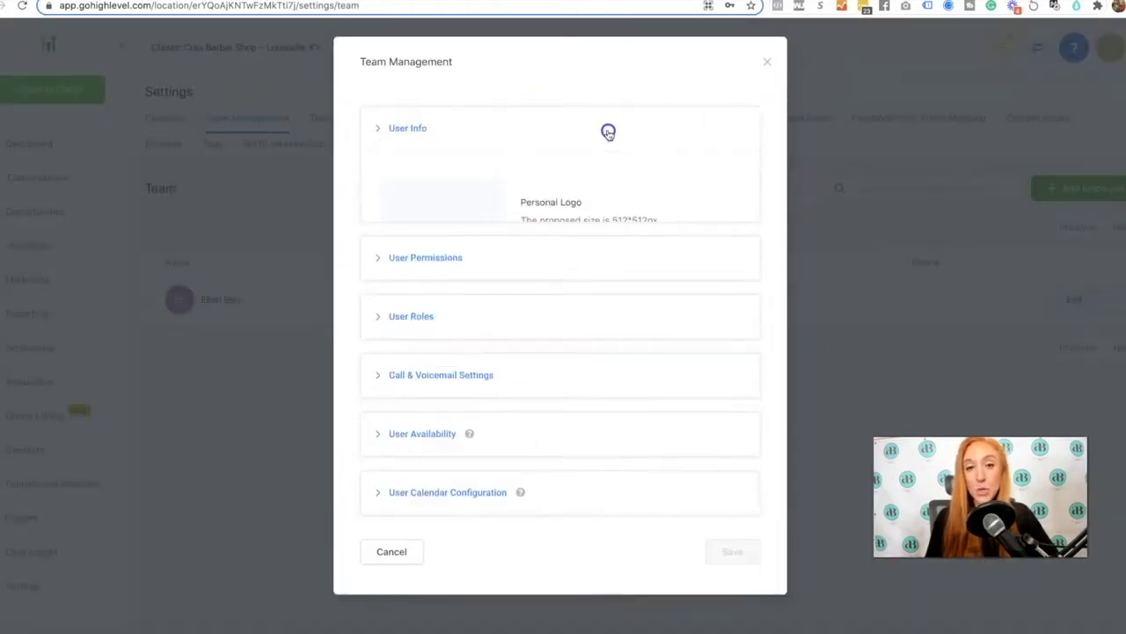
click(460, 357)
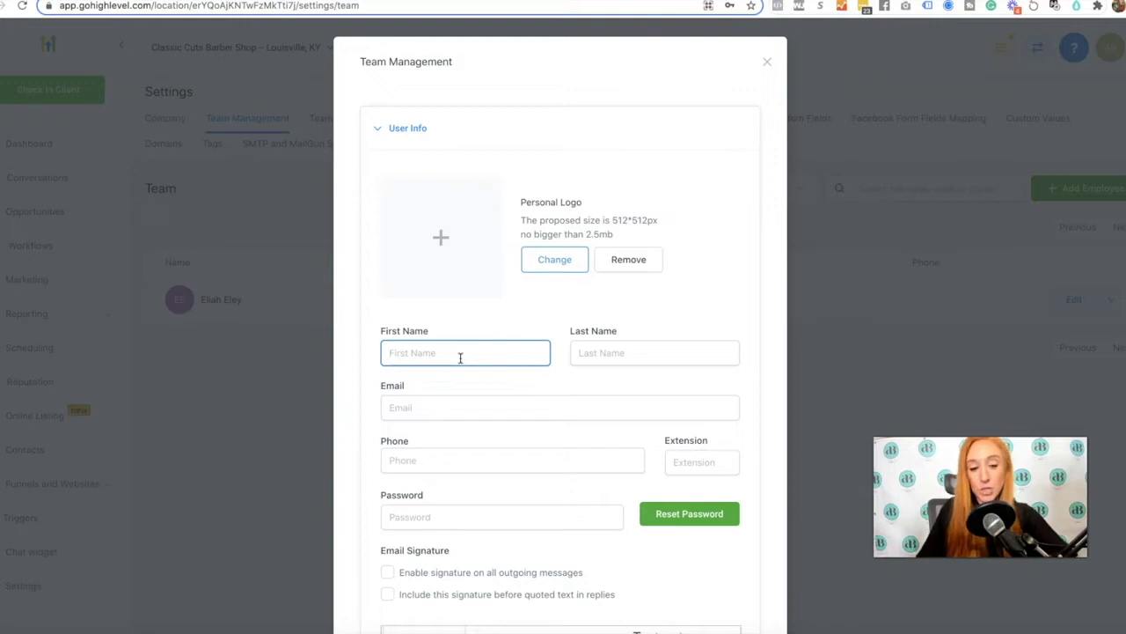
text(TEST)
click(580, 357)
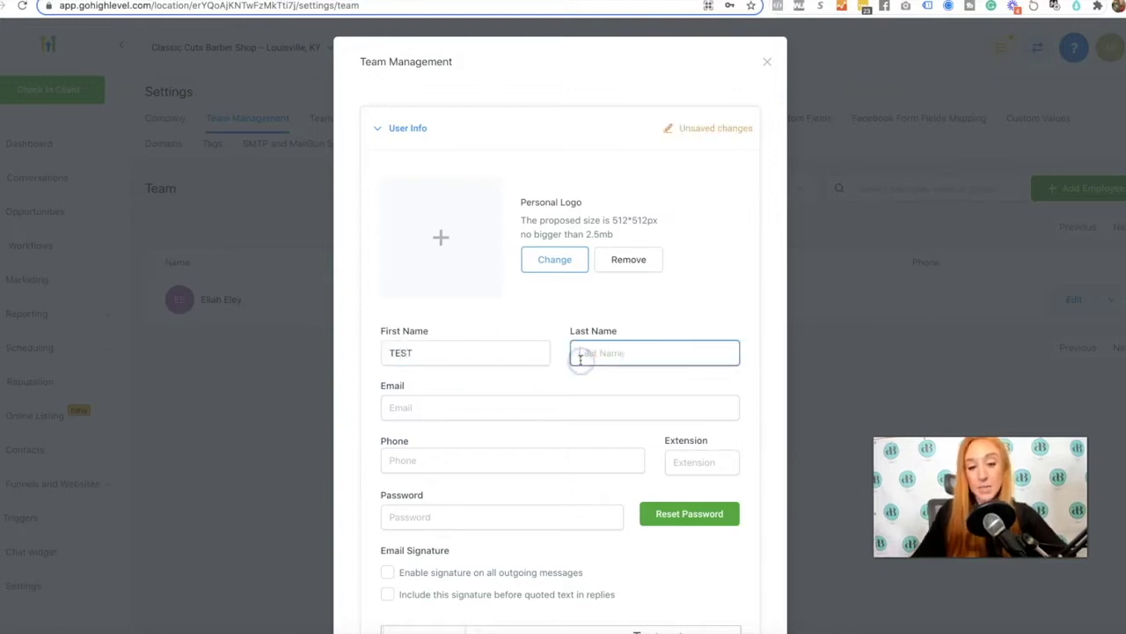
text(TEST)
click(502, 405)
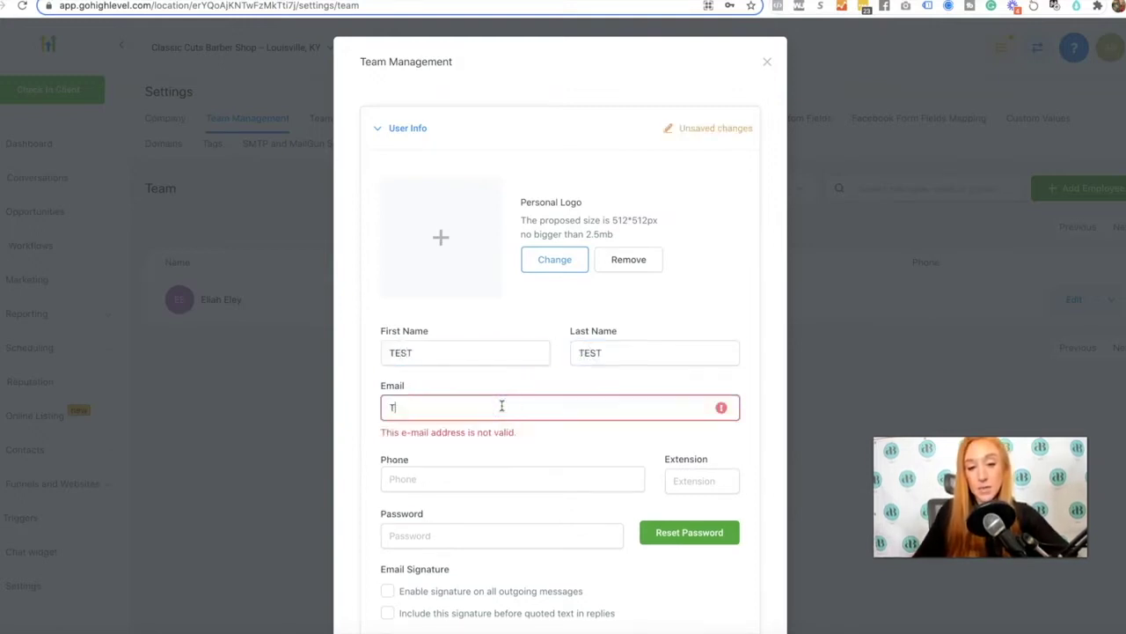
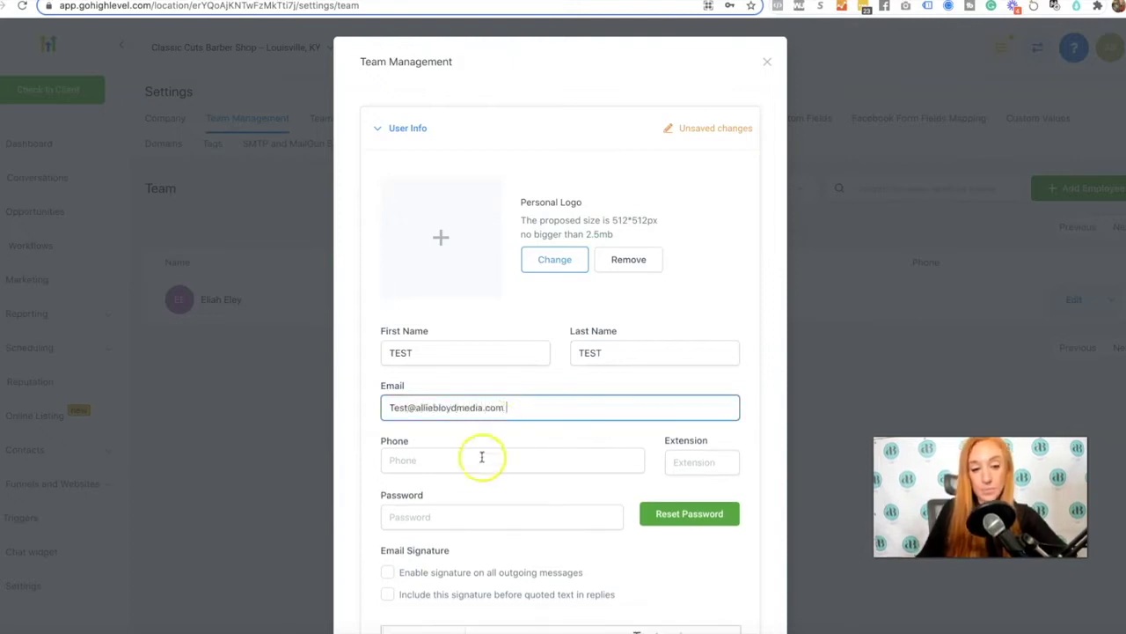
Move to the phone number field and scroll further down the employee form
click(505, 460)
click(460, 437)
scroll(460, 440, down, 2)
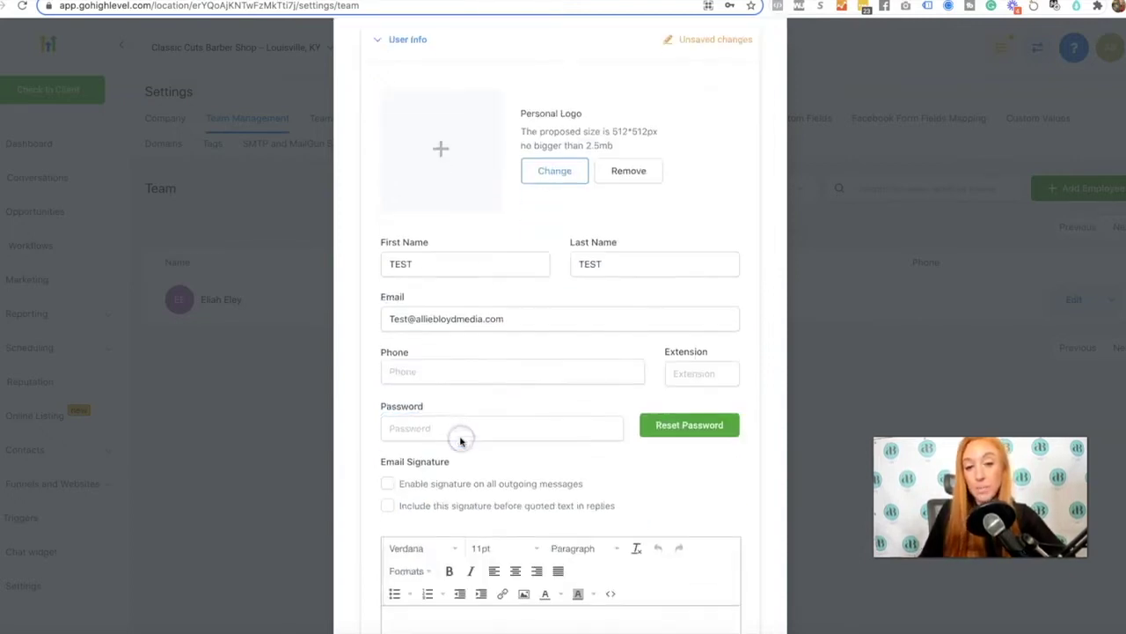
click(397, 370)
scroll(418, 348, down, 1)
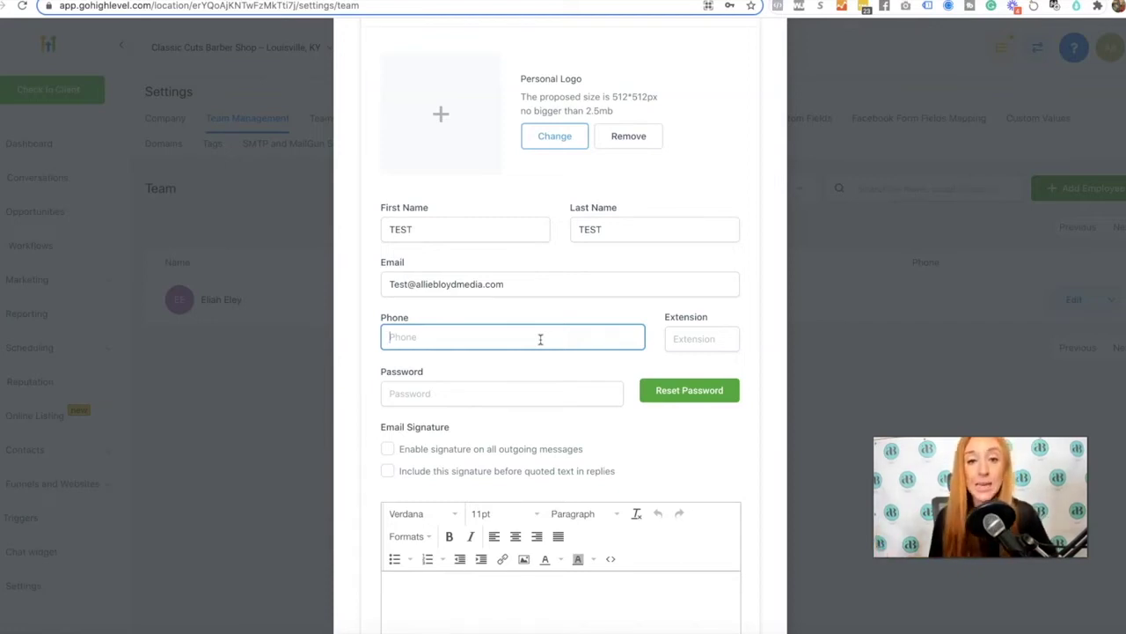
scroll(485, 389, down, 1)
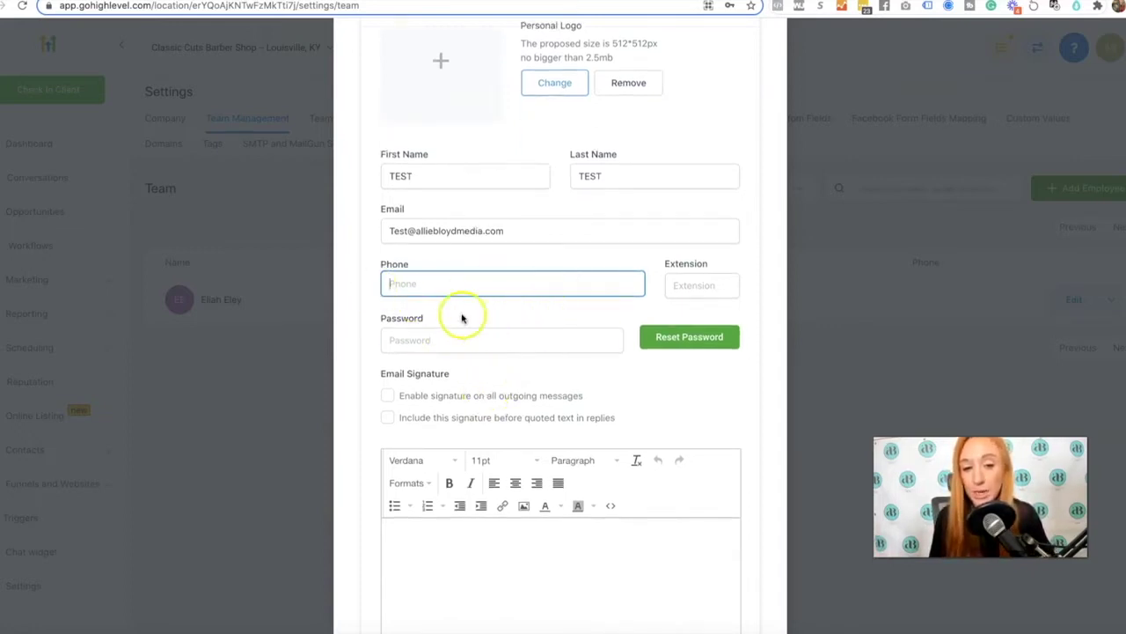
scroll(462, 318, down, 1)
Fill the member's password with a saved Chrome password suggestion
click(401, 301)
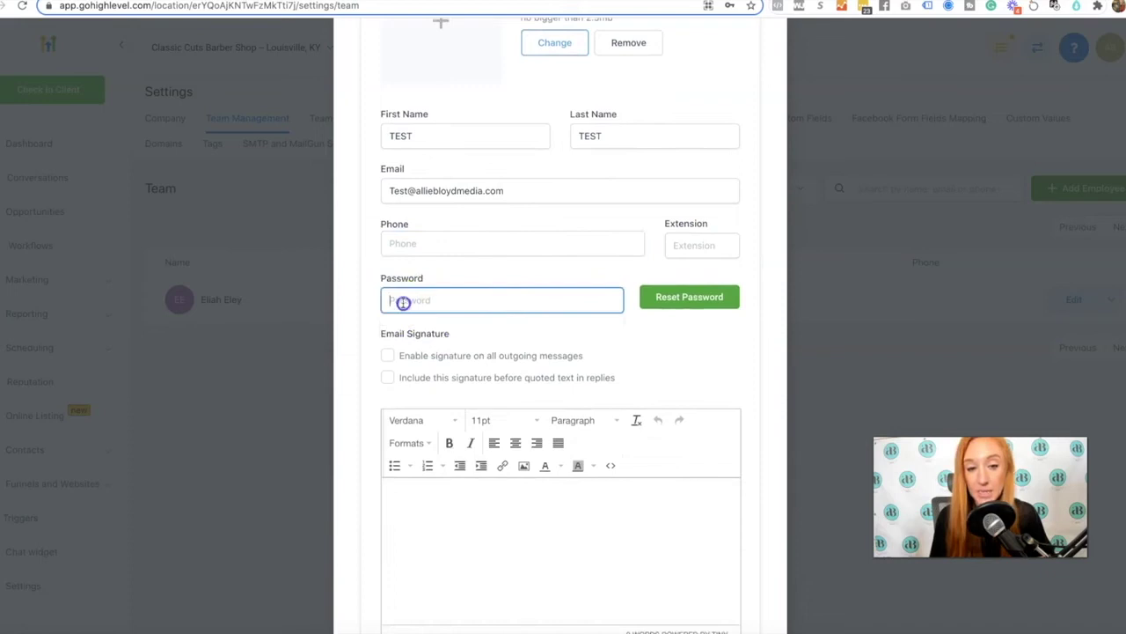
click(713, 372)
scroll(712, 369, down, 1)
click(543, 275)
click(528, 299)
scroll(414, 193, down, 3)
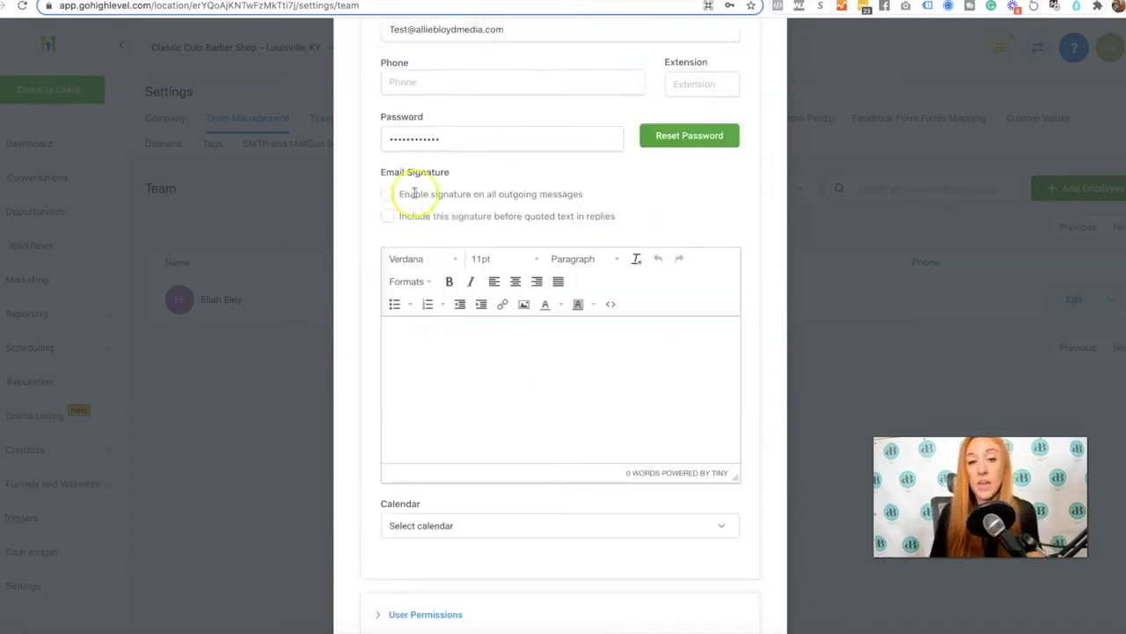
Review the two e-mail signature options, leaving both unchecked
click(433, 324)
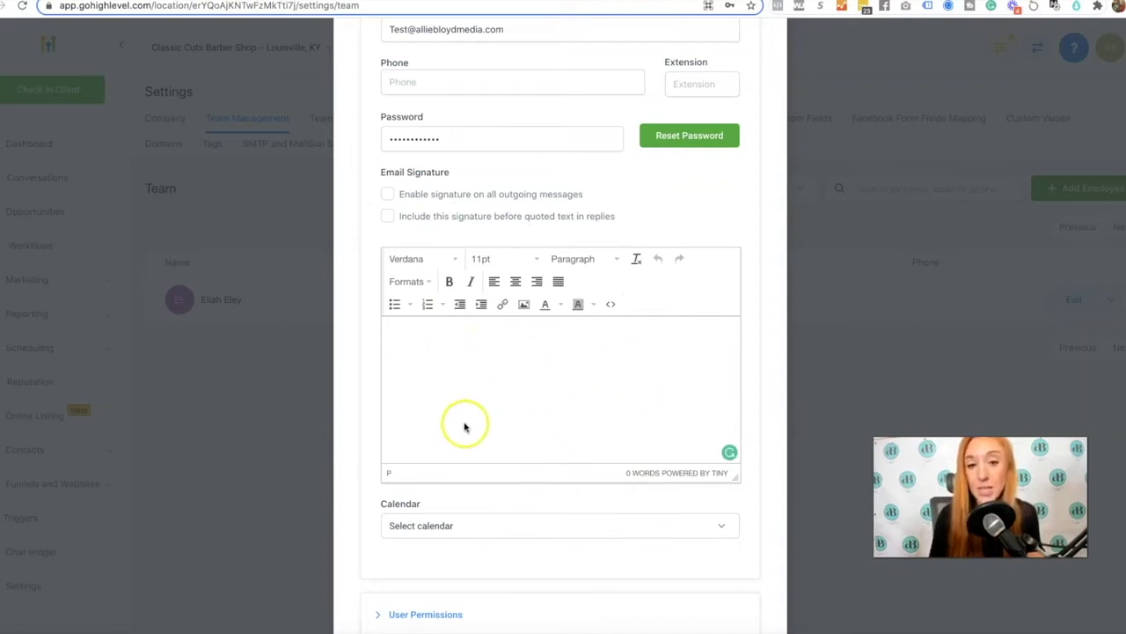
click(403, 196)
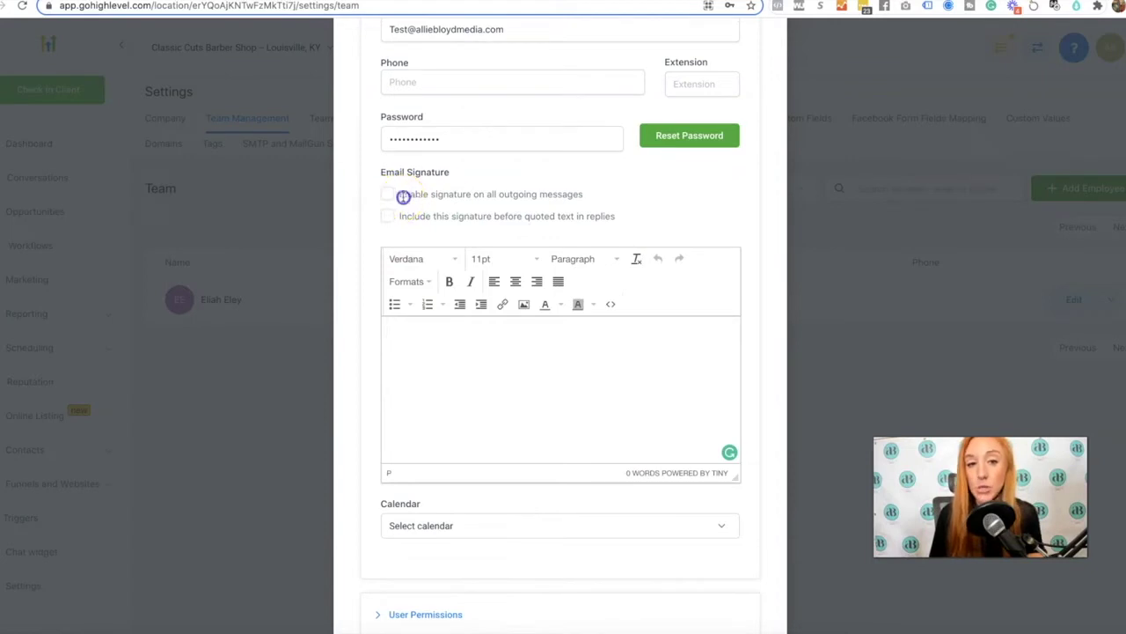
drag(403, 197, 596, 191)
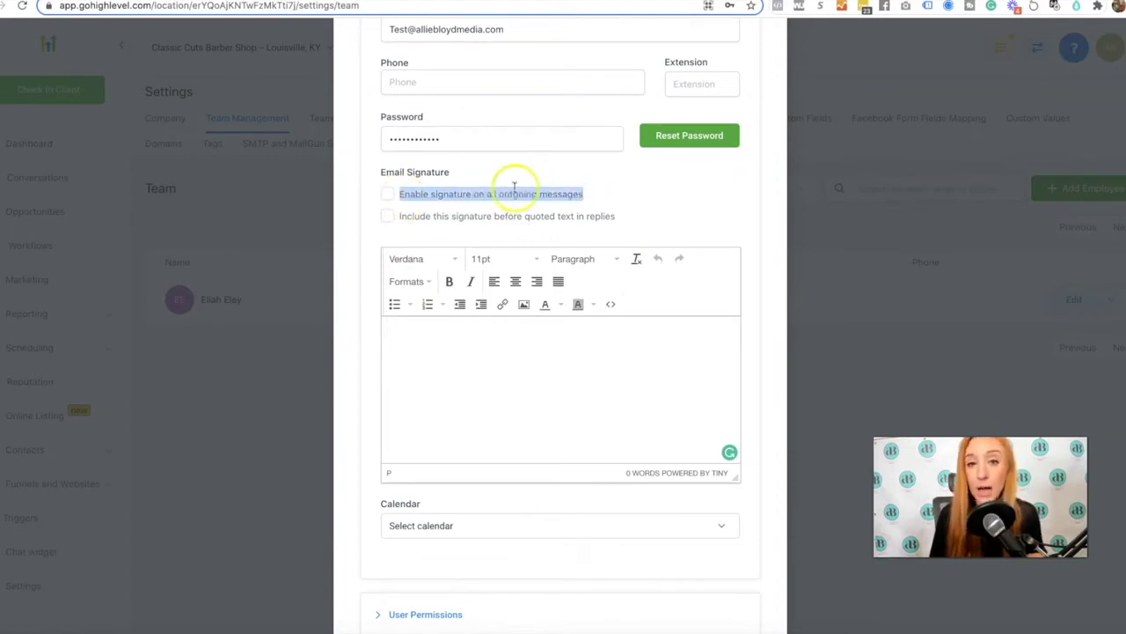
click(514, 190)
drag(398, 219, 611, 218)
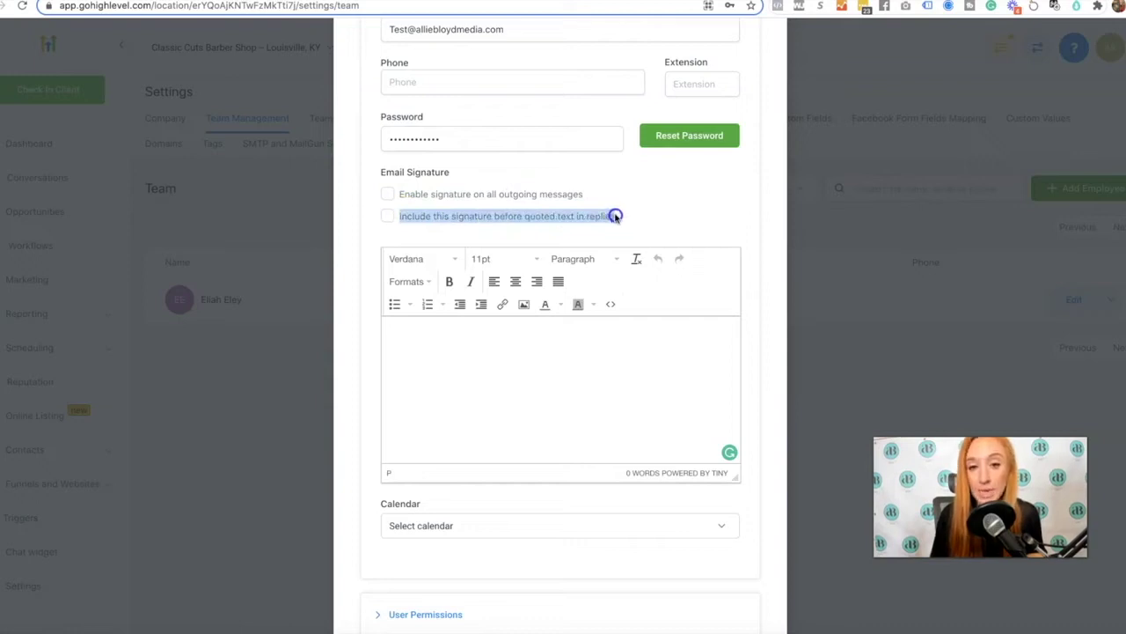
click(615, 215)
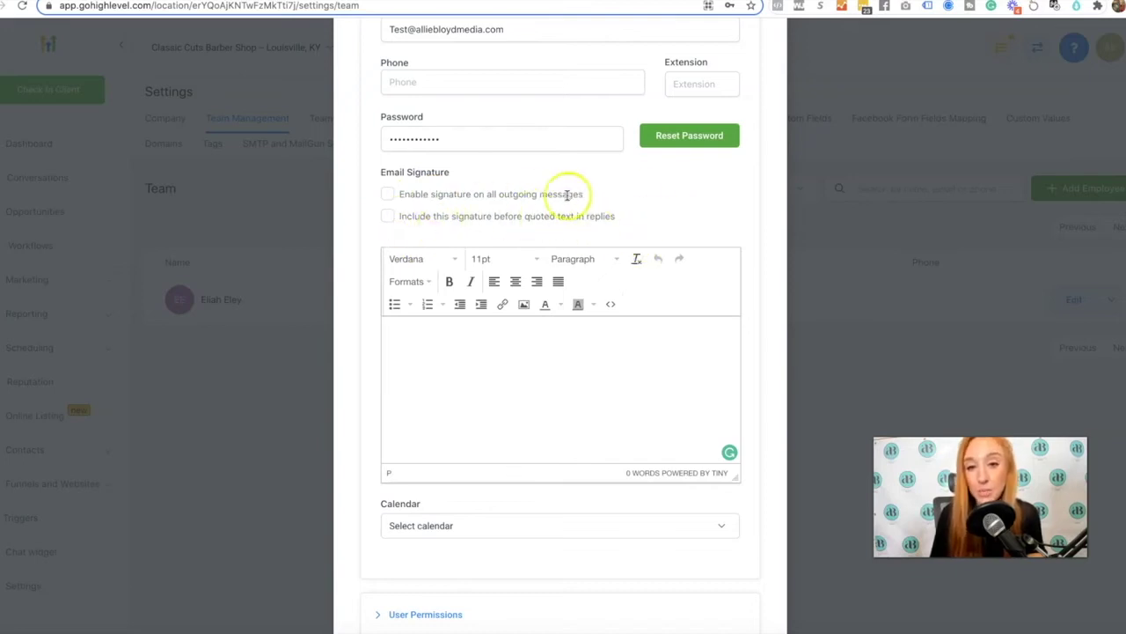
scroll(545, 396, down, 2)
Choose Booking Request as the member's calendar, then expand User Permissions
scroll(546, 447, down, 2)
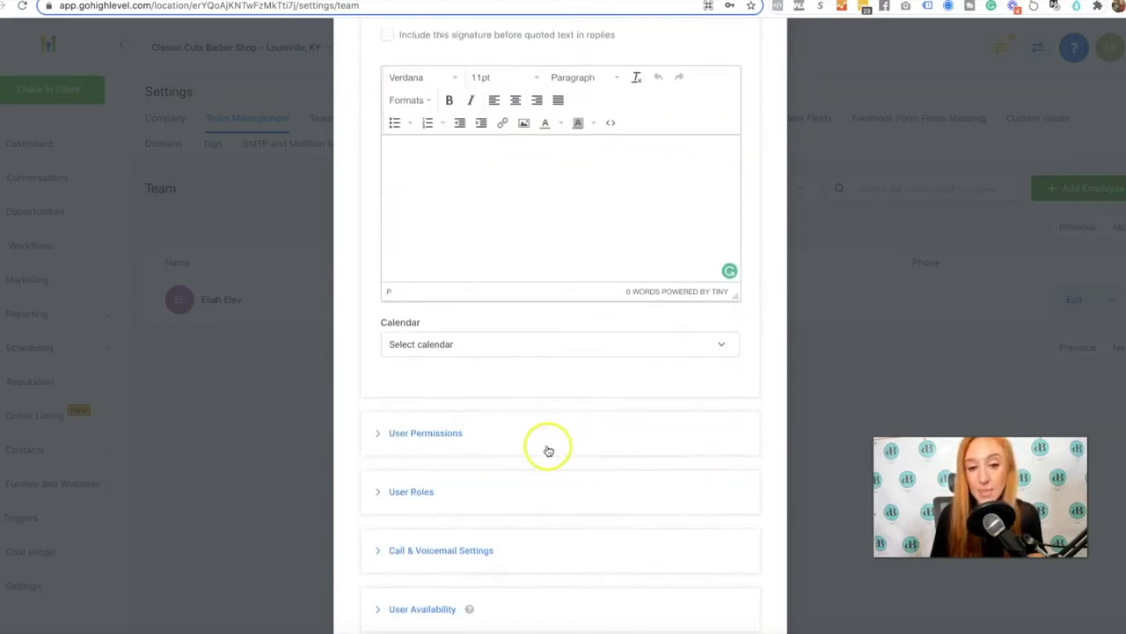
click(403, 345)
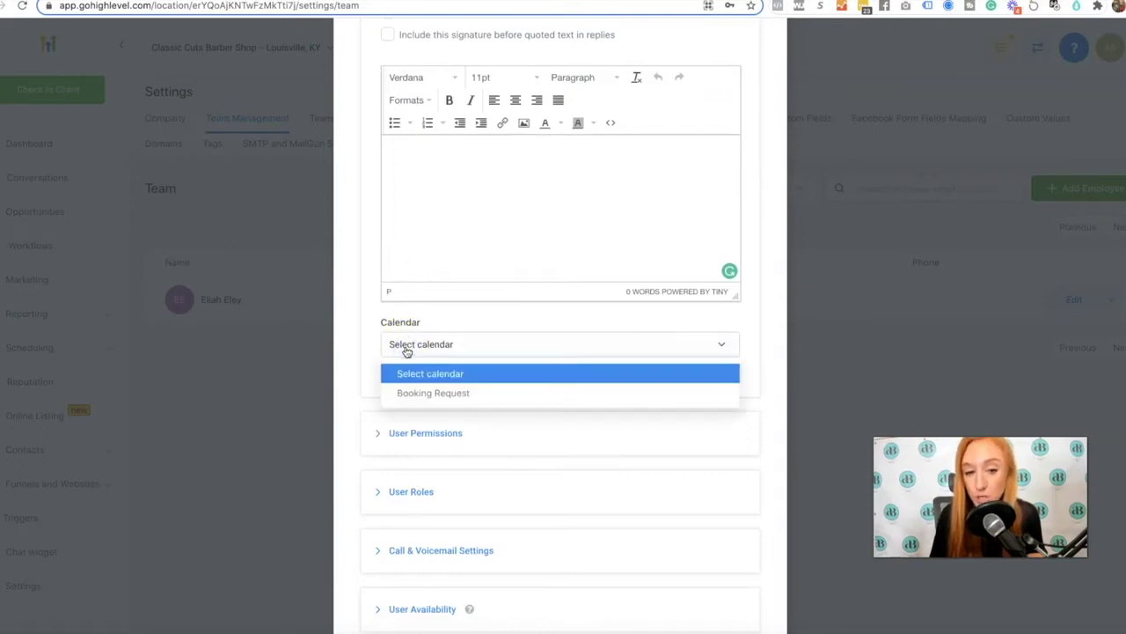
click(423, 326)
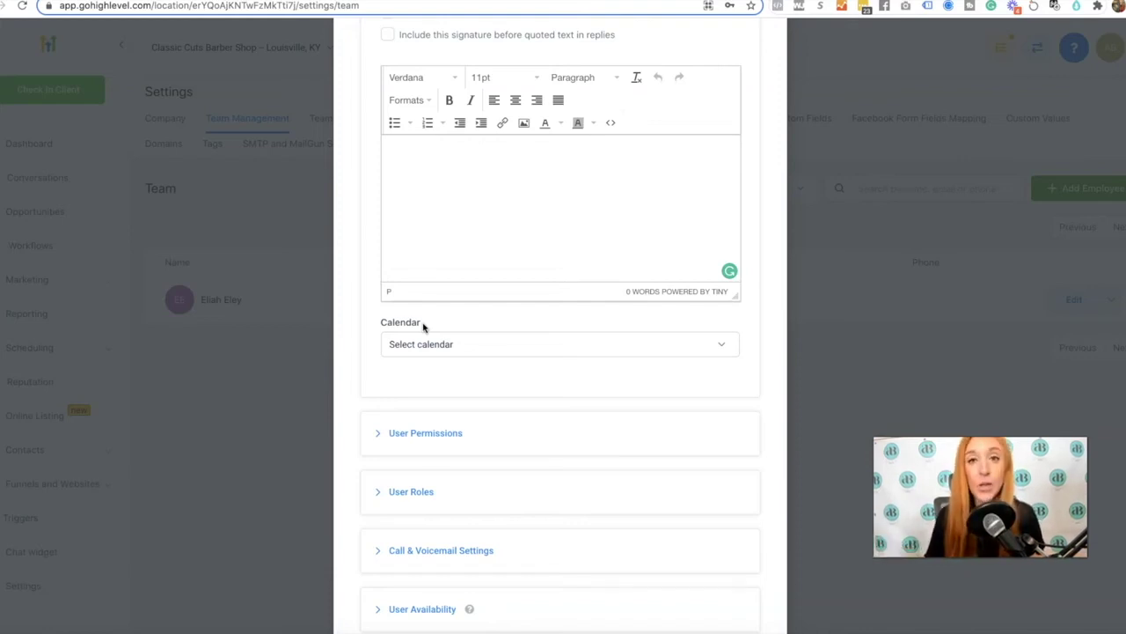
click(434, 322)
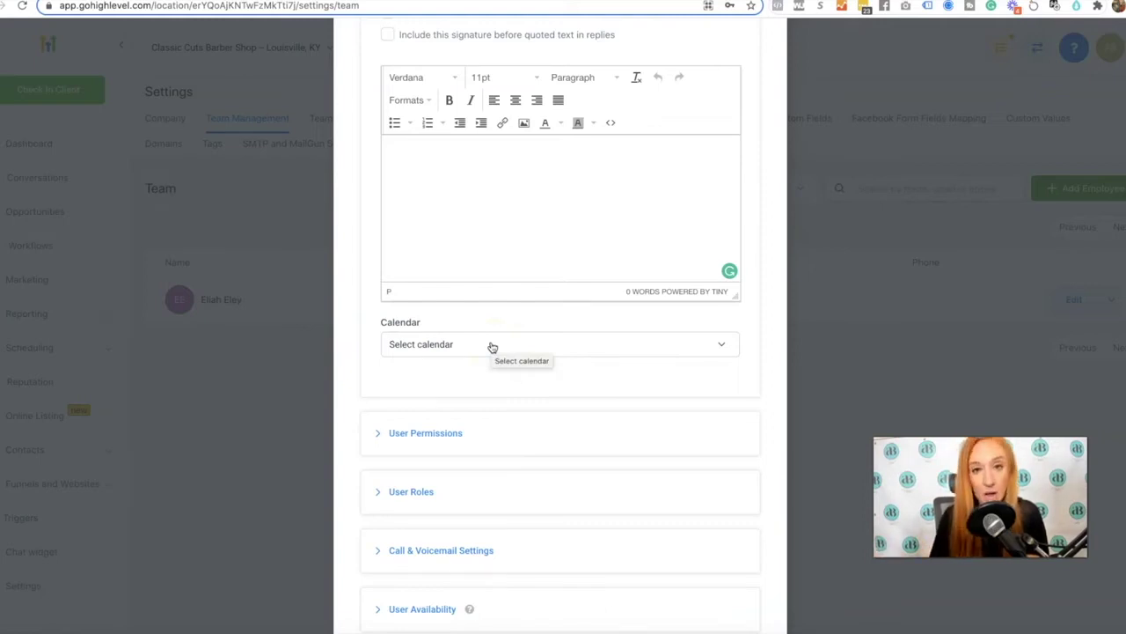
click(493, 346)
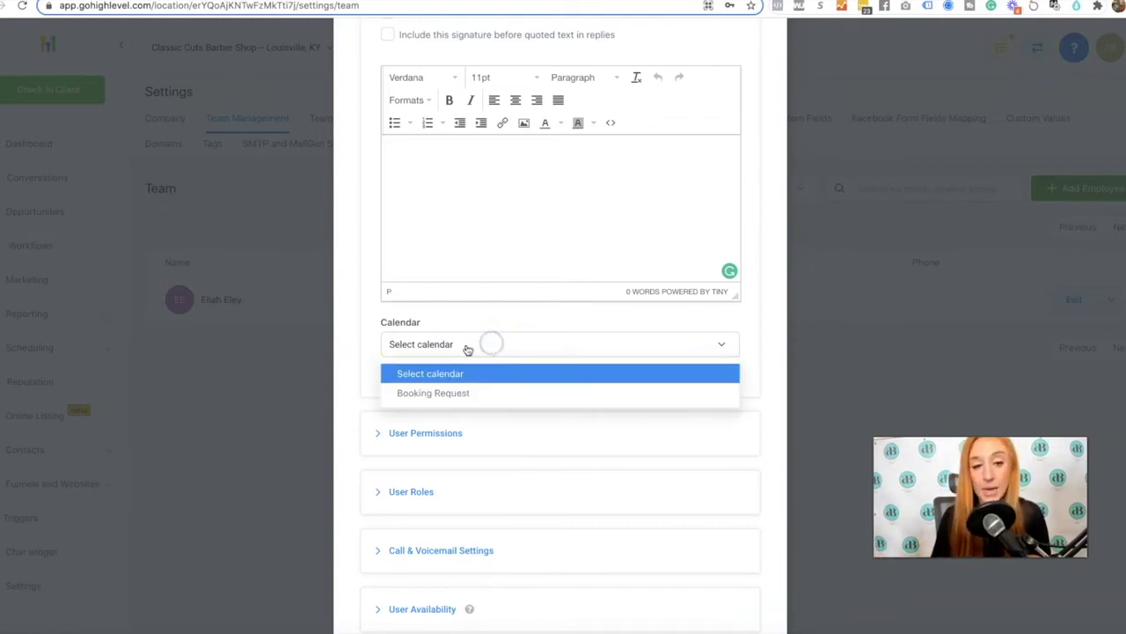
click(403, 392)
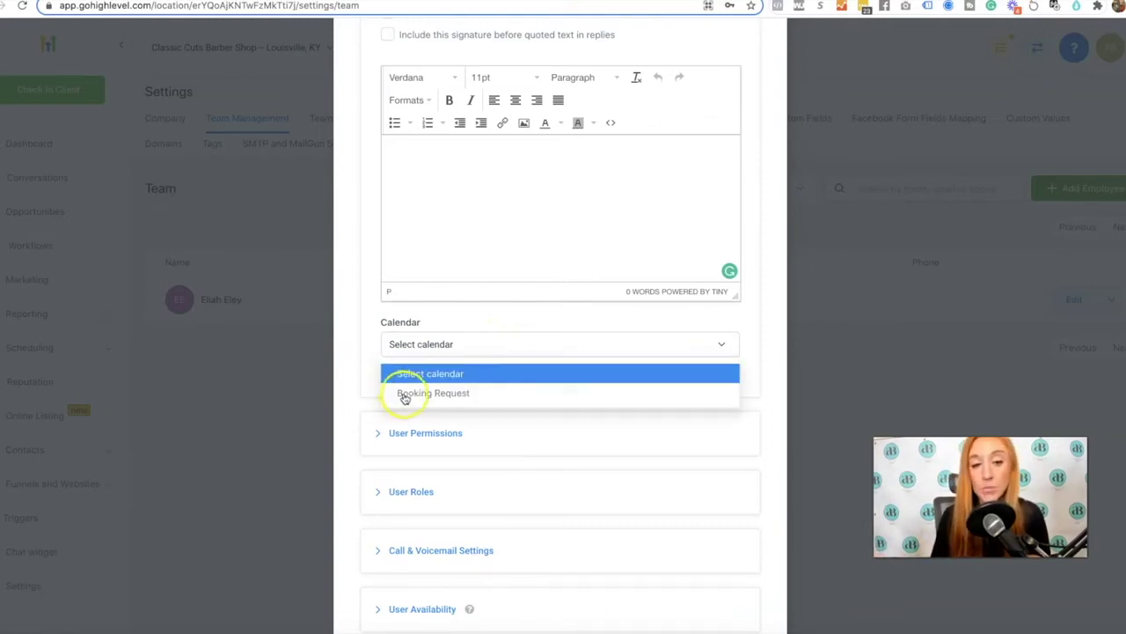
click(563, 317)
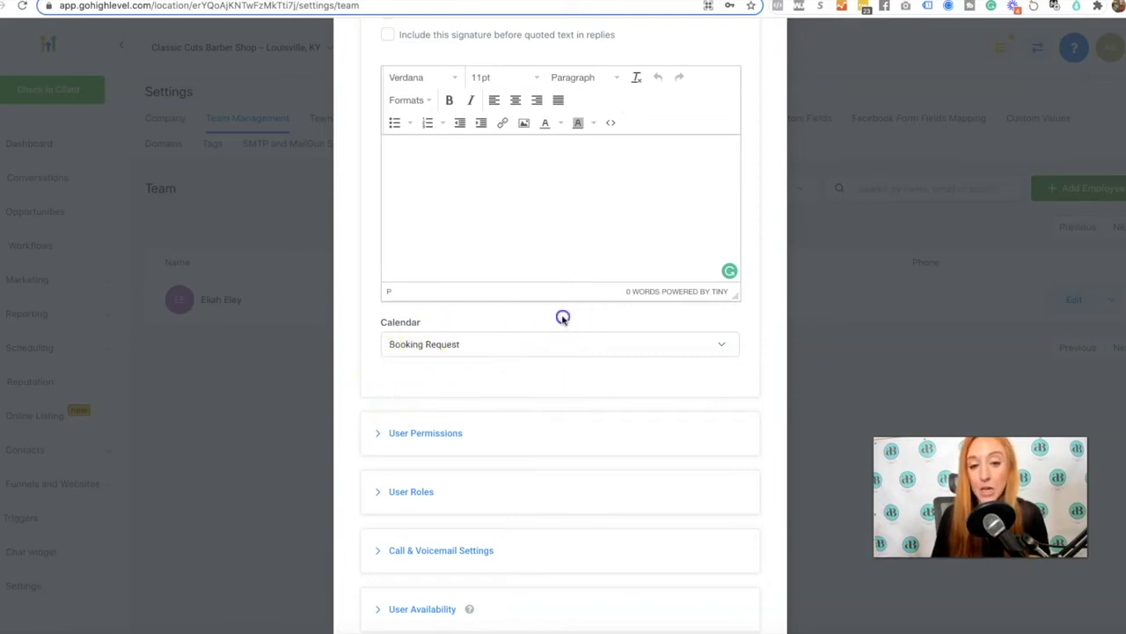
click(482, 446)
Turn on Only assigned data for the member and confirm with OK
scroll(481, 447, down, 5)
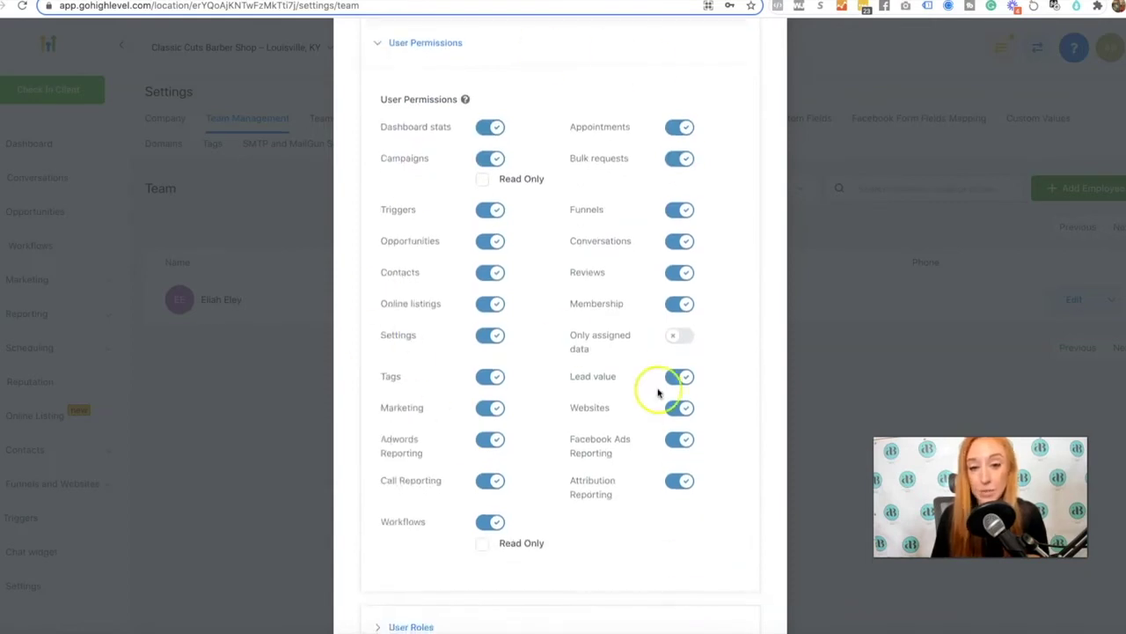
click(675, 338)
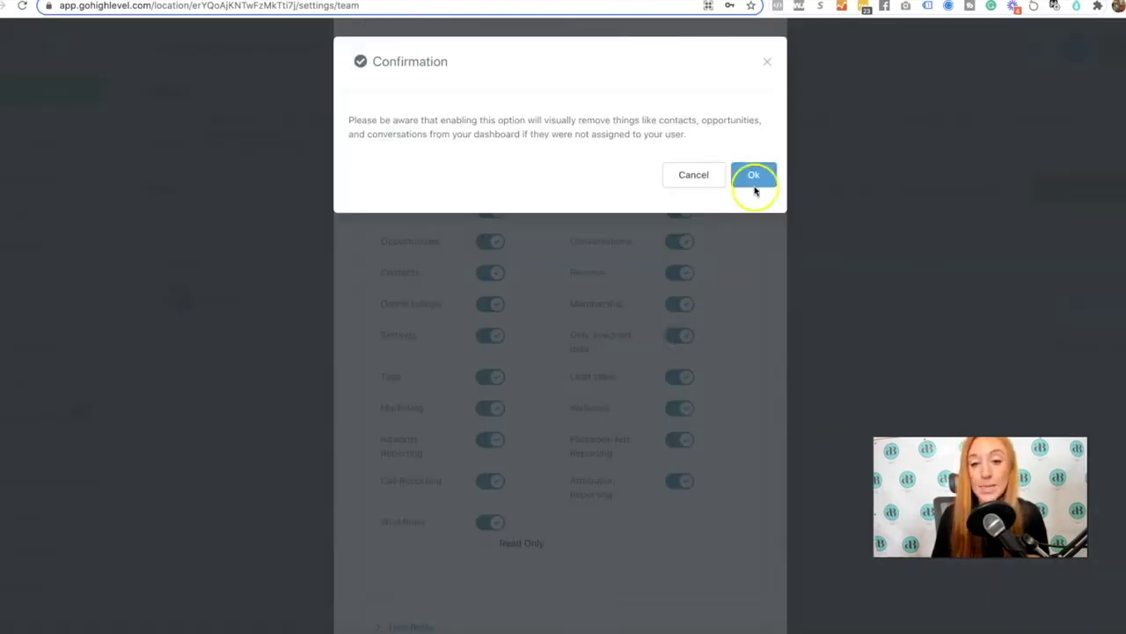
click(754, 176)
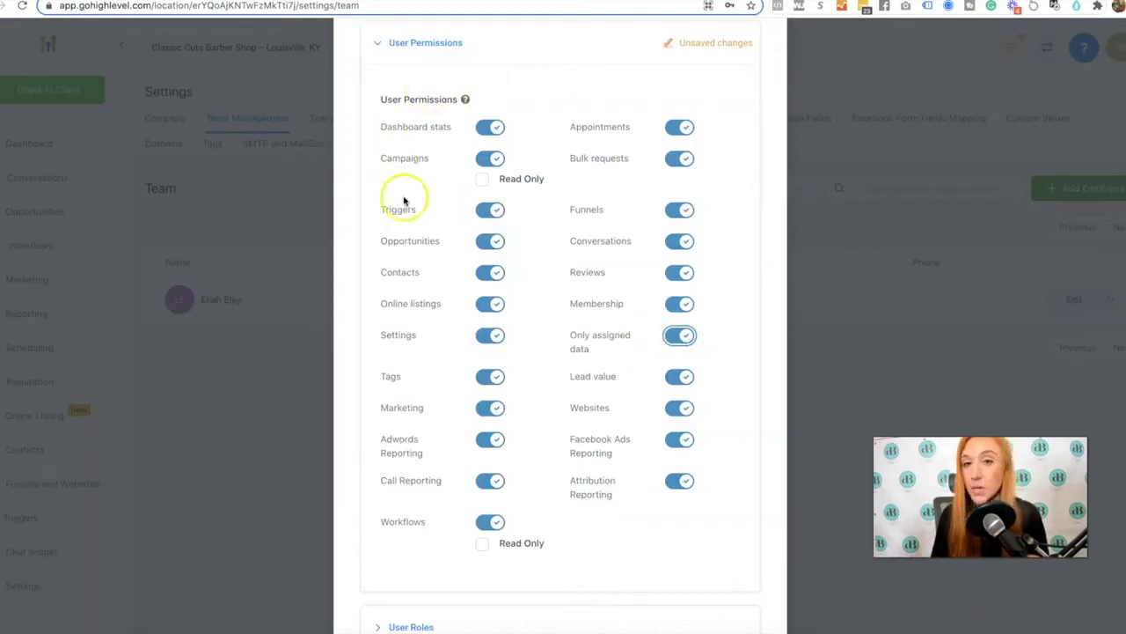
Expand the User Roles and User Calendar Configuration sections to review them
scroll(515, 233, down, 3)
click(516, 353)
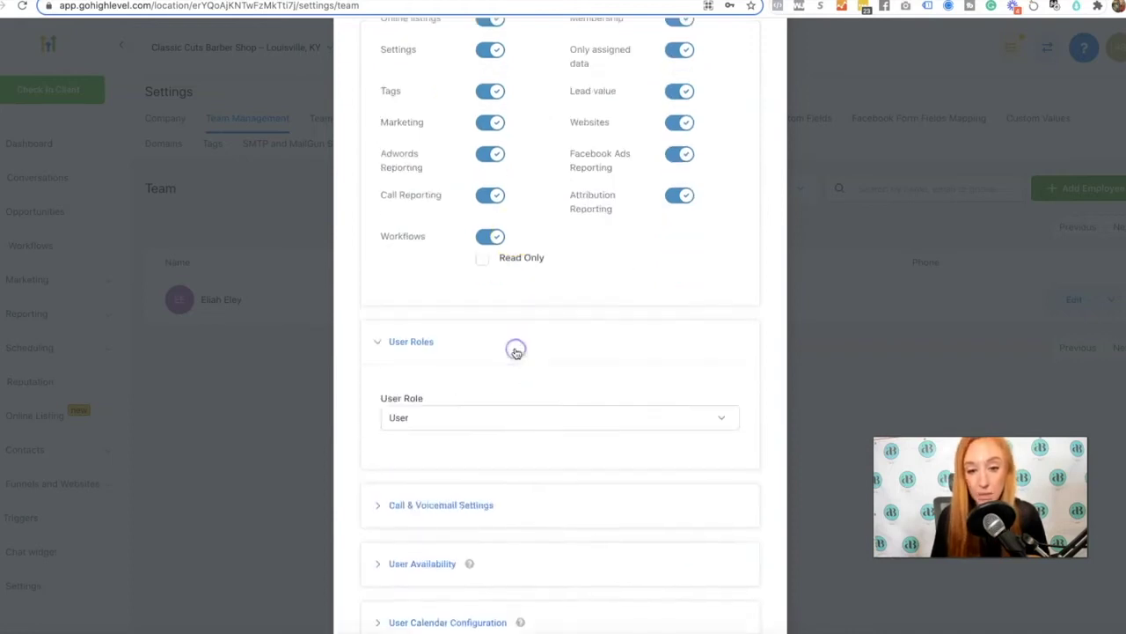
scroll(516, 355, down, 1)
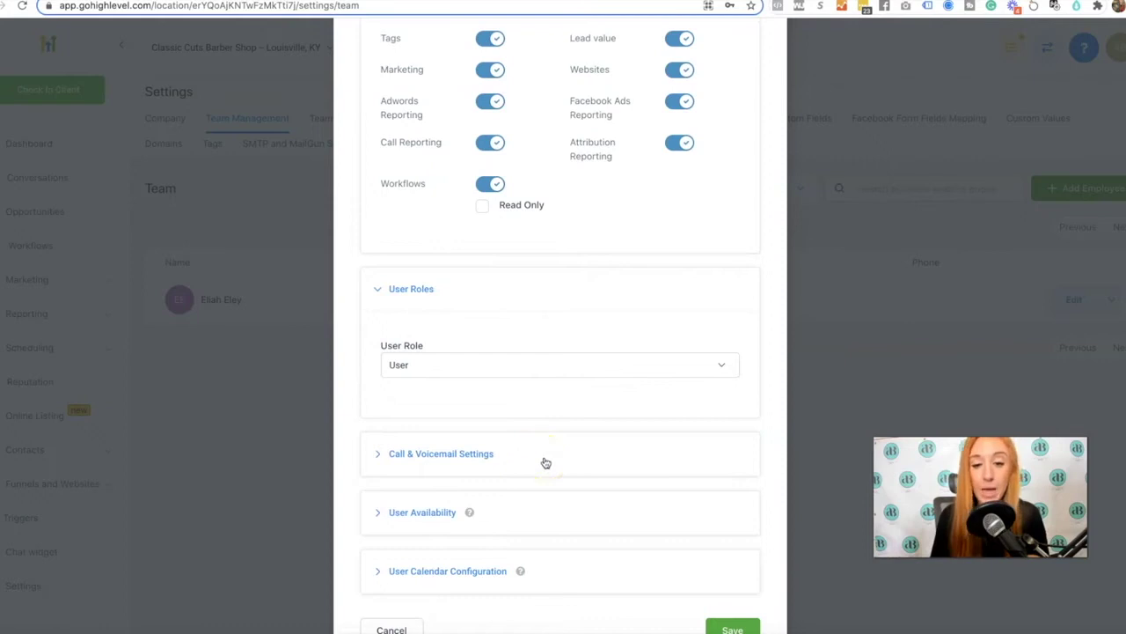
scroll(543, 463, down, 1)
click(560, 515)
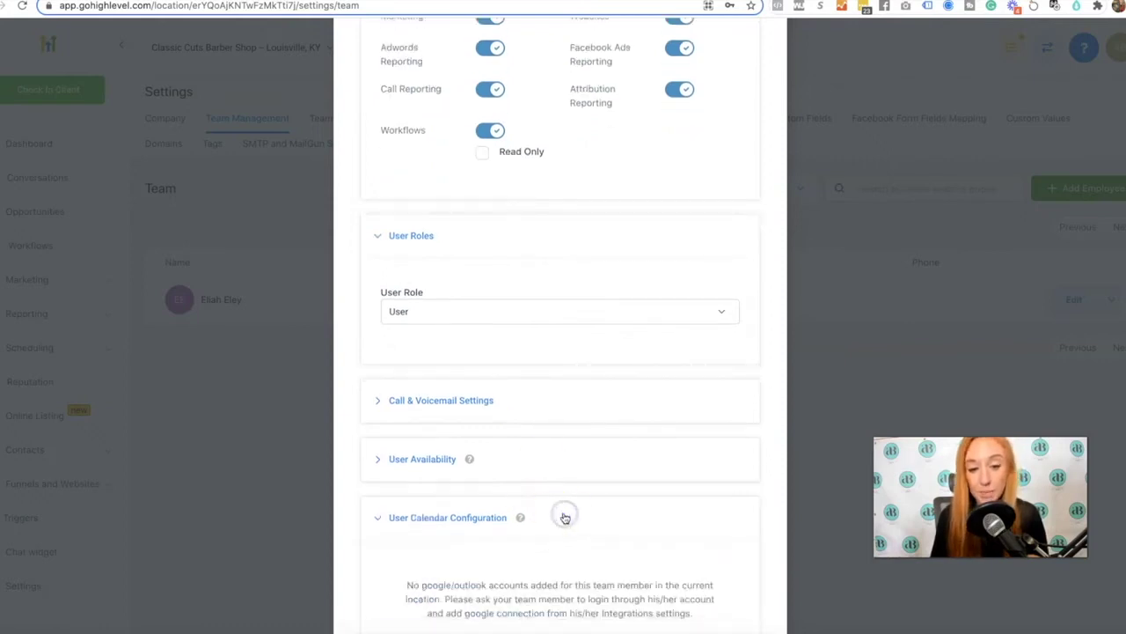
Scroll through the employee form and save TEST TEST as the second team member
scroll(564, 517, down, 2)
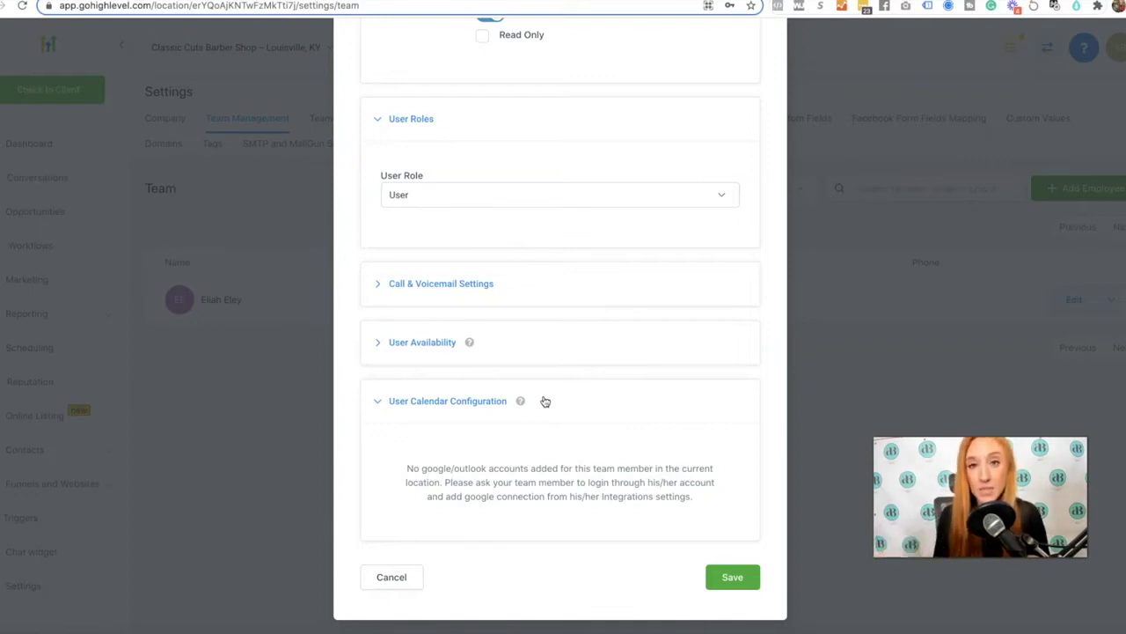
scroll(573, 299, up, 15)
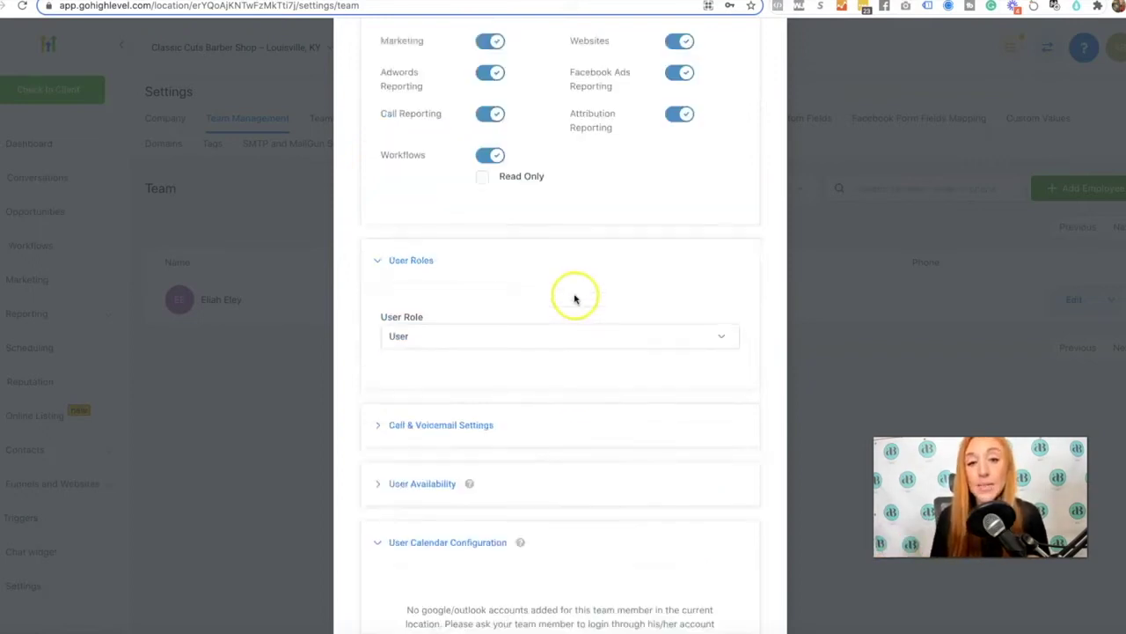
scroll(555, 209, up, 1)
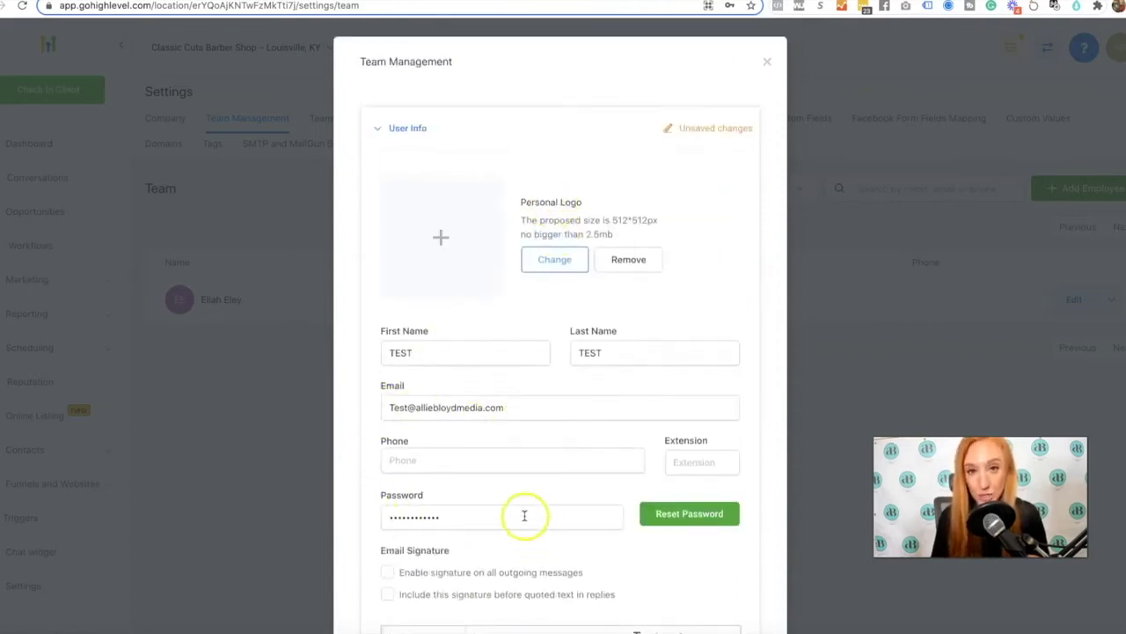
scroll(523, 516, down, 15)
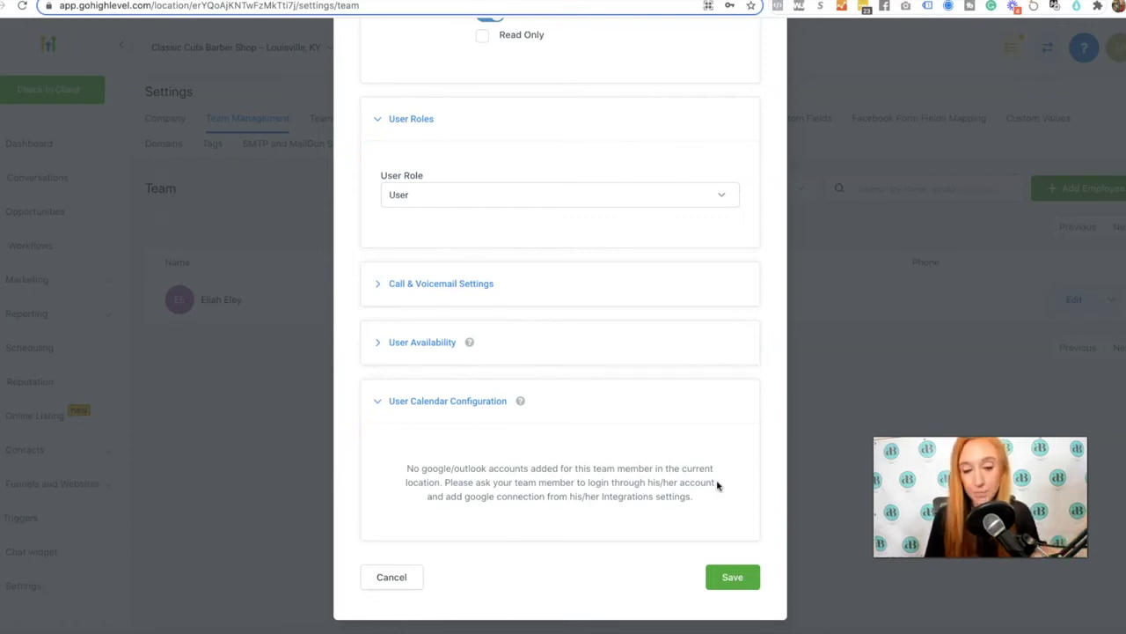
click(706, 576)
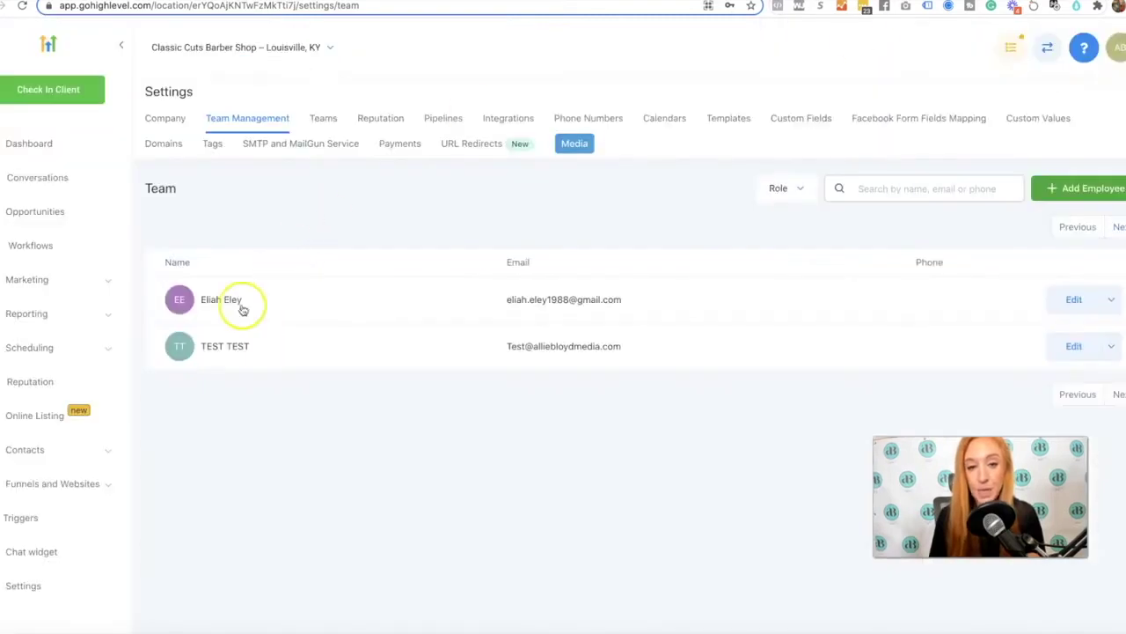
Create a new team named Classic Cuts Louisville Location under Settings > Teams
click(324, 119)
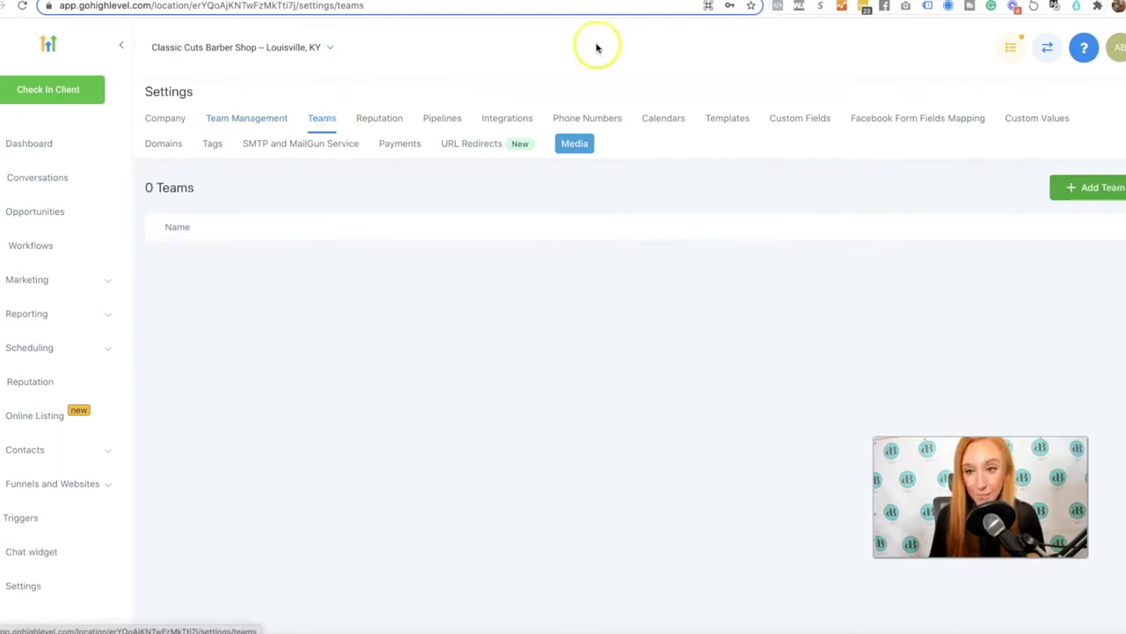
click(1089, 189)
click(684, 148)
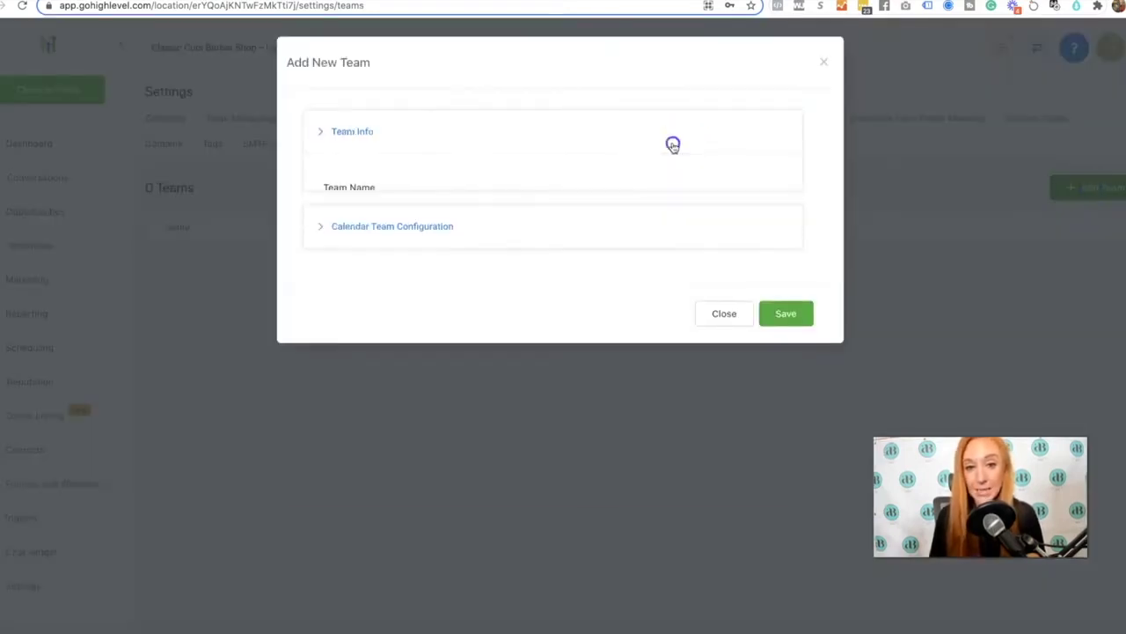
click(438, 207)
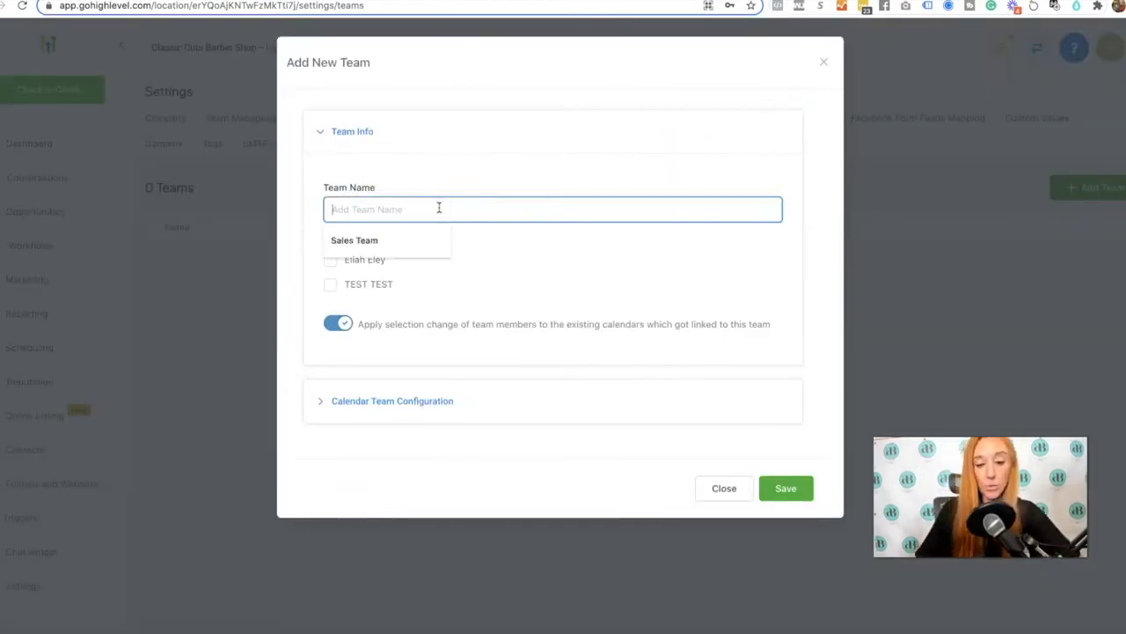
text(Classic Cuts Louisville Location)
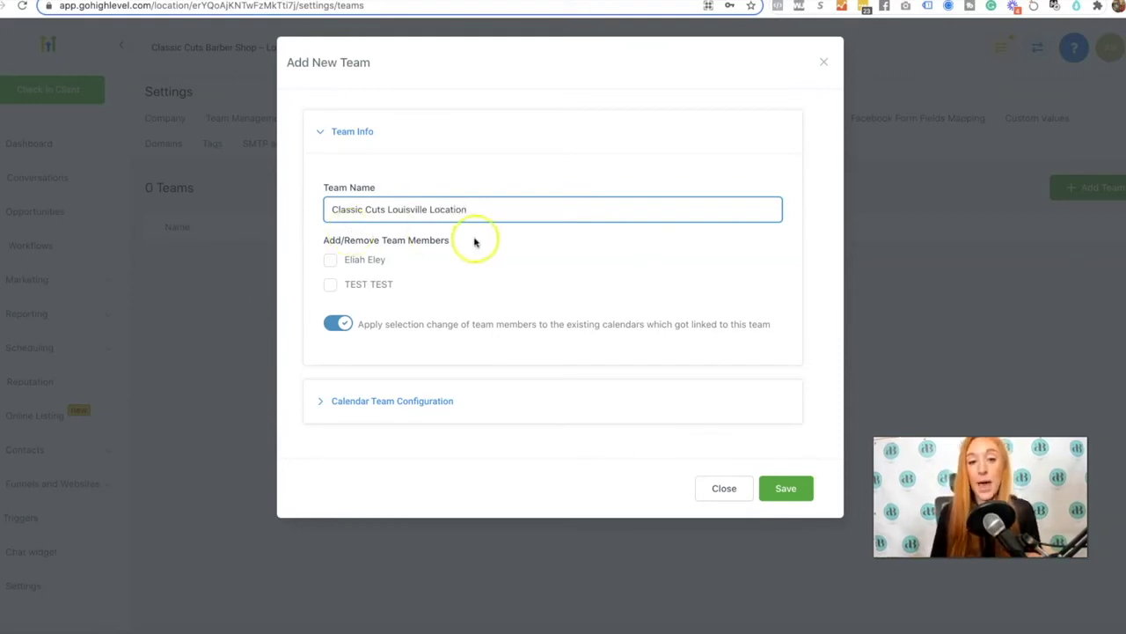
Include both staff members in the team and expand Calendar Team Configuration
click(330, 260)
click(329, 284)
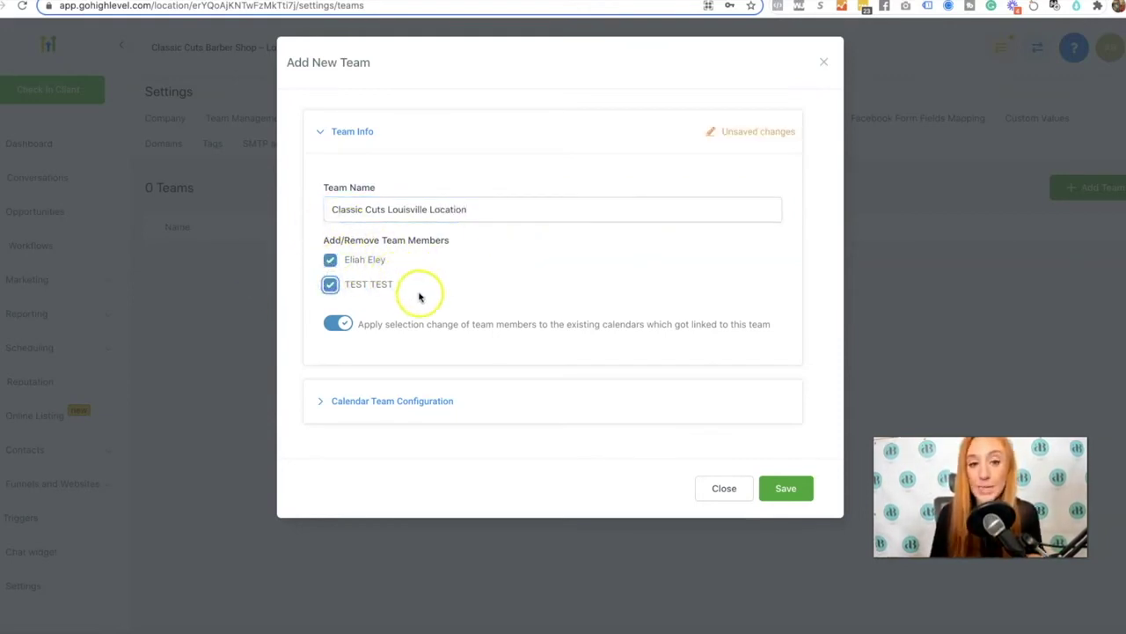
click(481, 395)
Name the calendar Classic Cuts Booking, description TEST, slug louisville, enable contact assignment, then save
scroll(483, 396, down, 3)
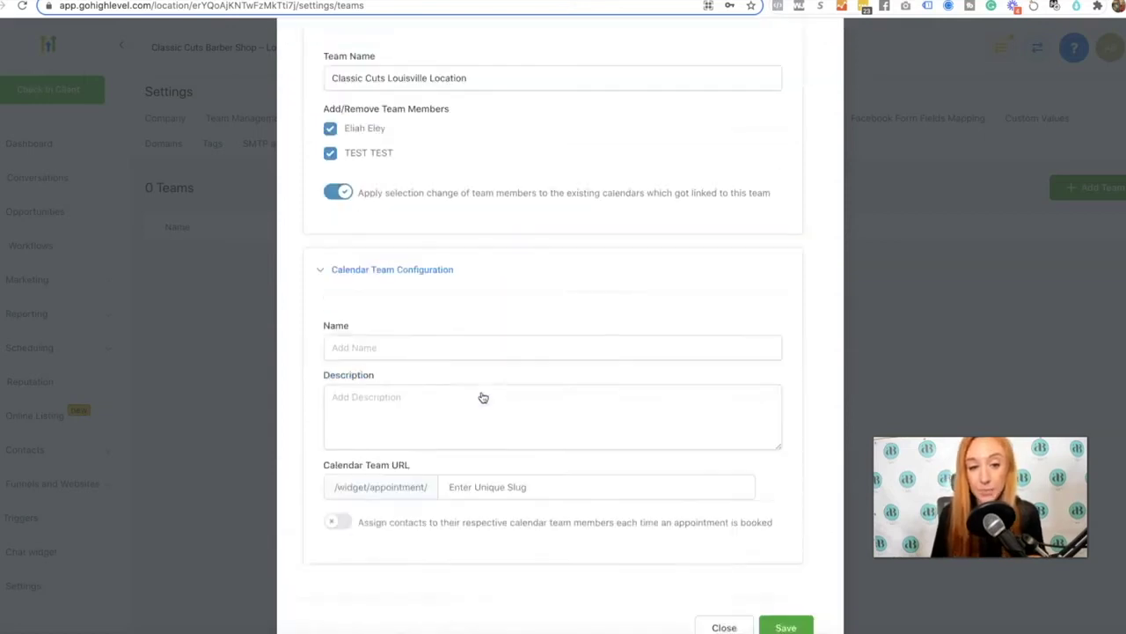
click(463, 348)
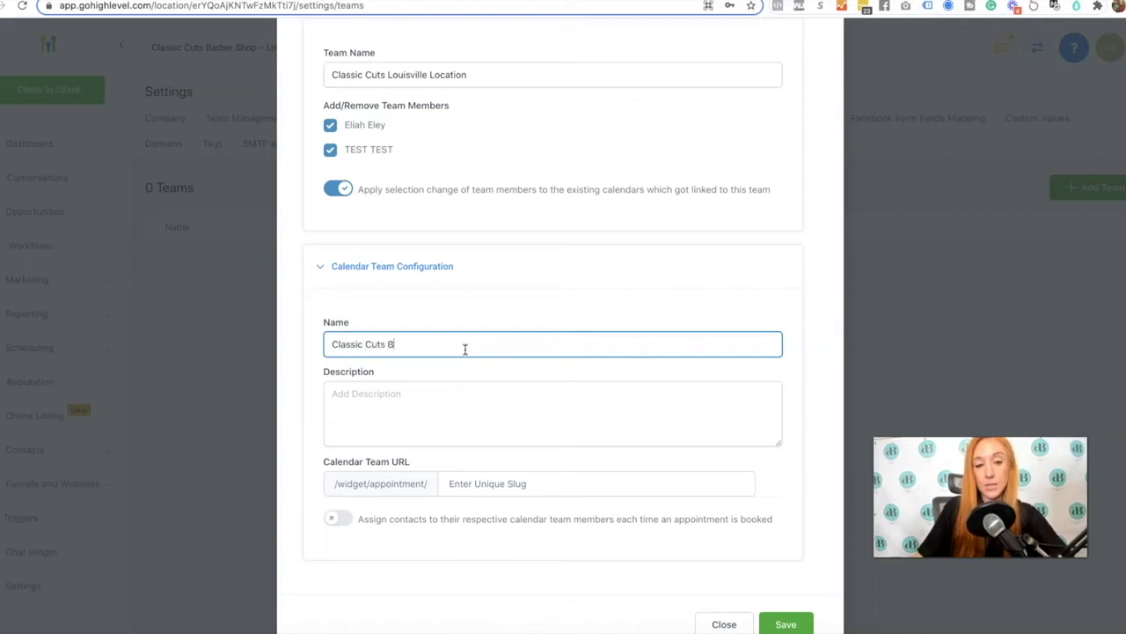
click(463, 392)
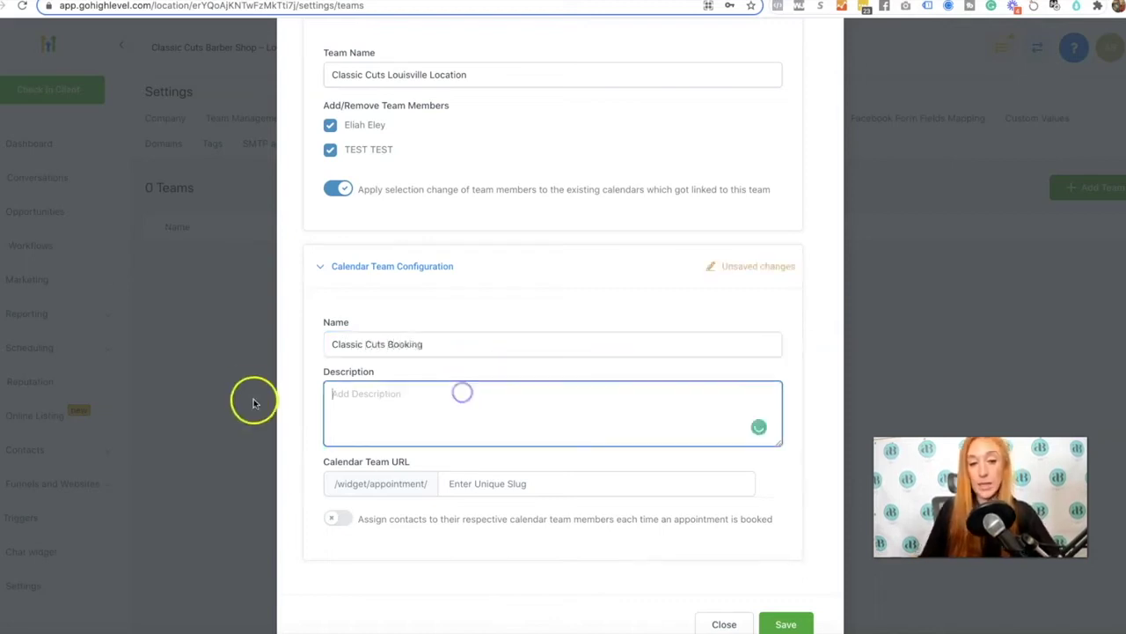
text(TEST)
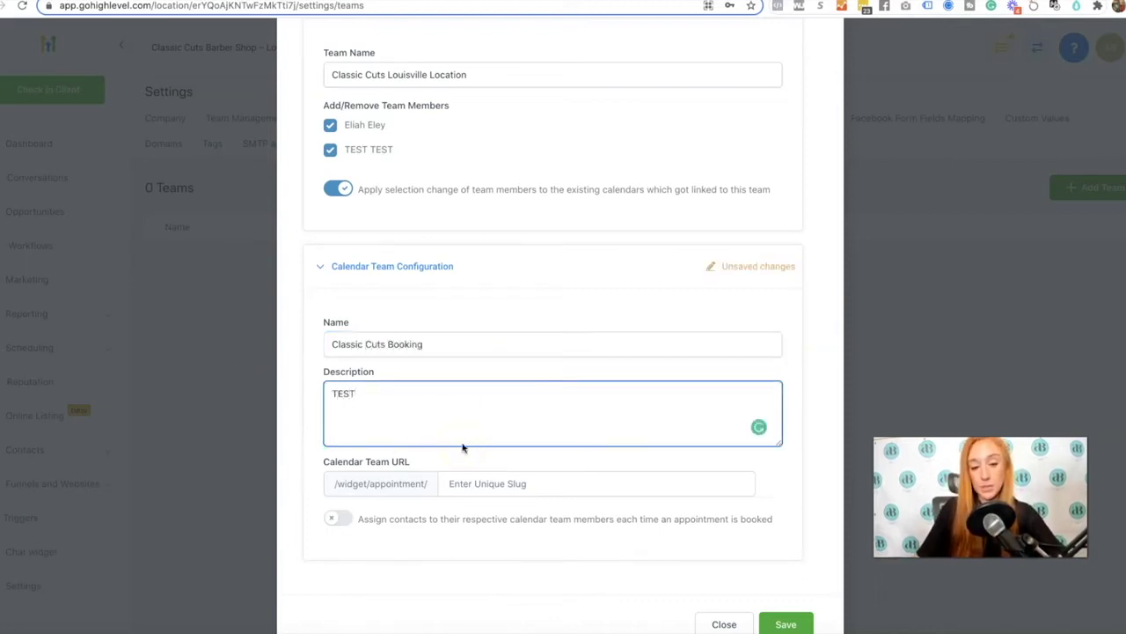
click(481, 485)
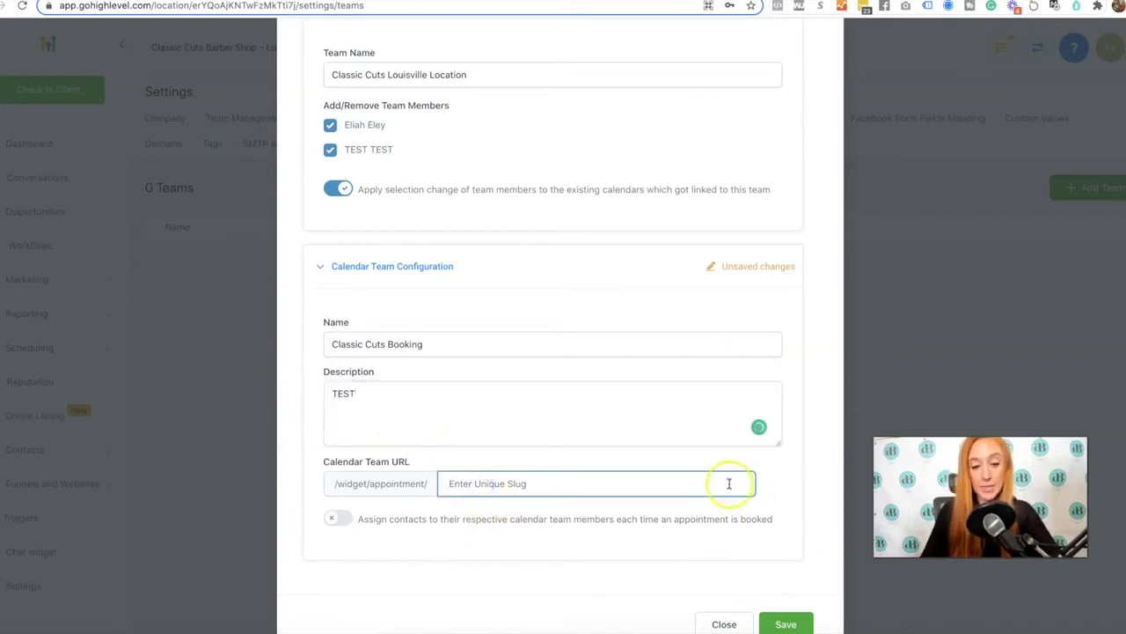
text(louisville)
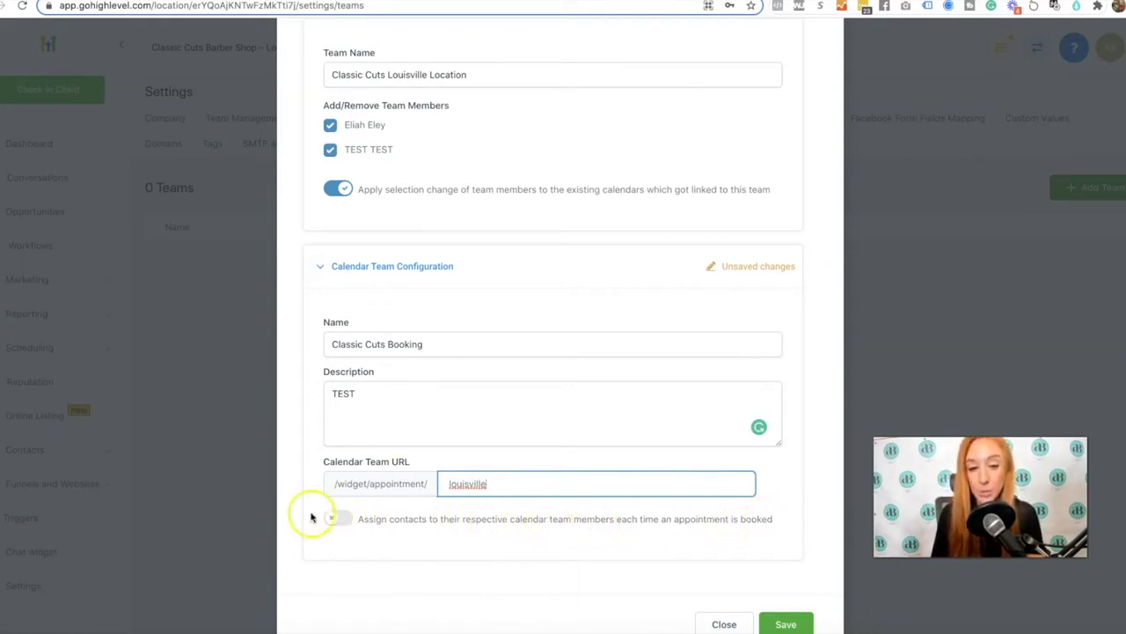
click(337, 520)
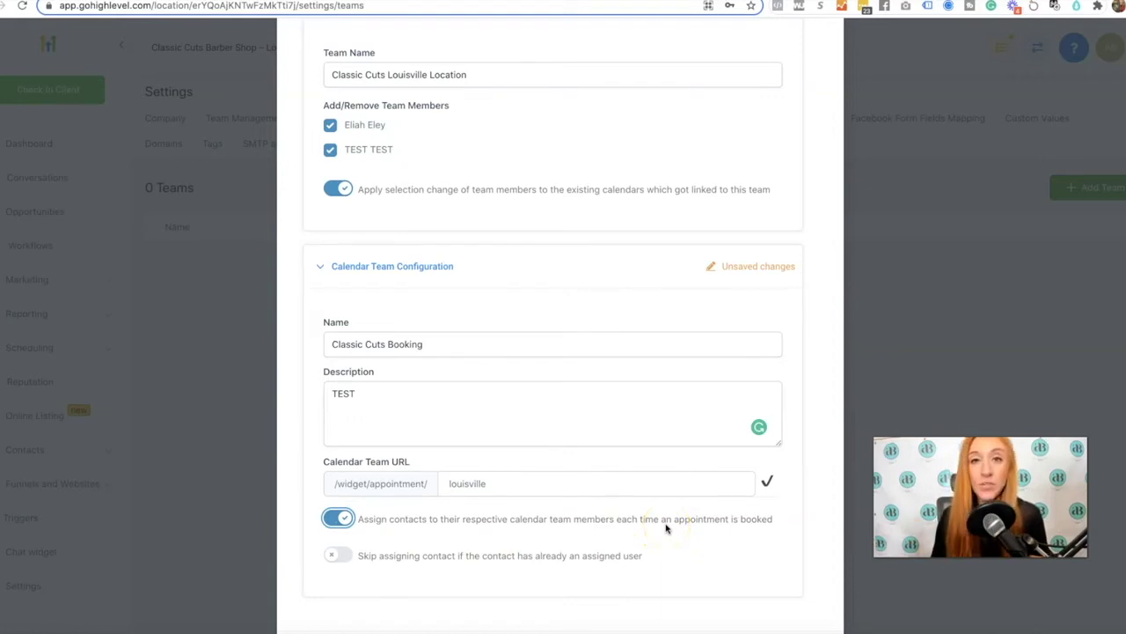
scroll(666, 528, down, 2)
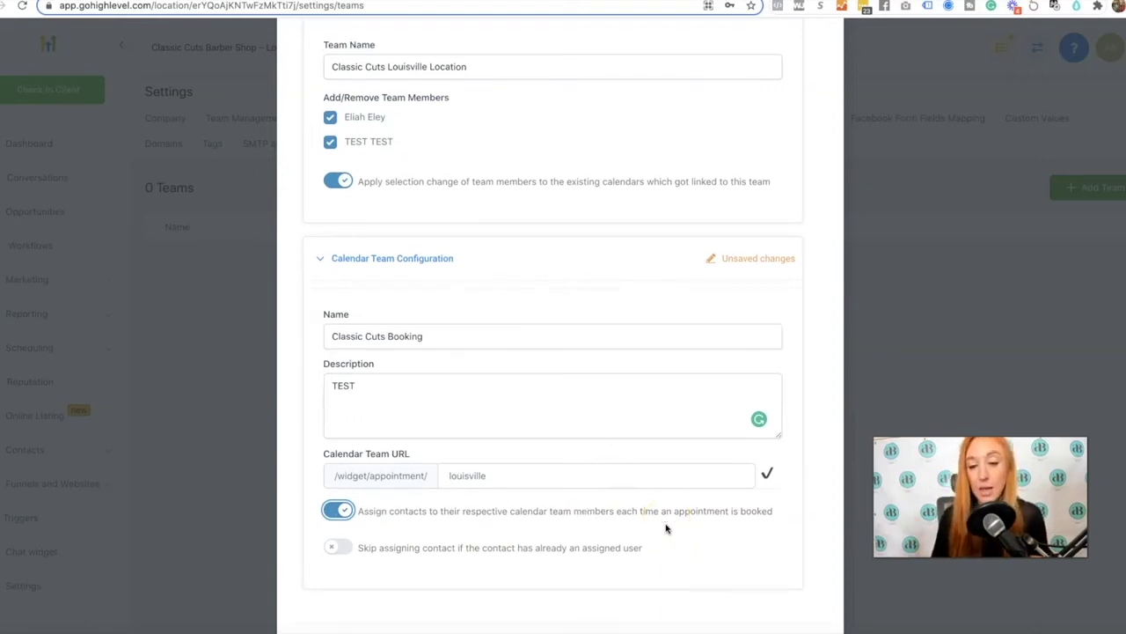
click(783, 595)
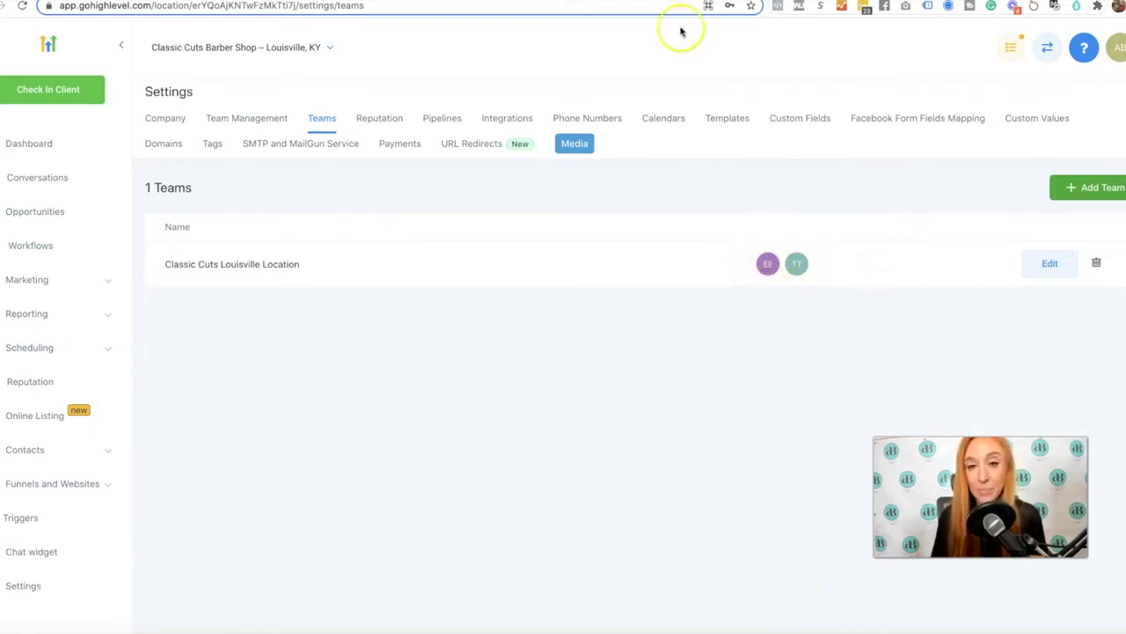
From the Calendars page, start a new calendar for the Classic Cuts Booking team
click(665, 120)
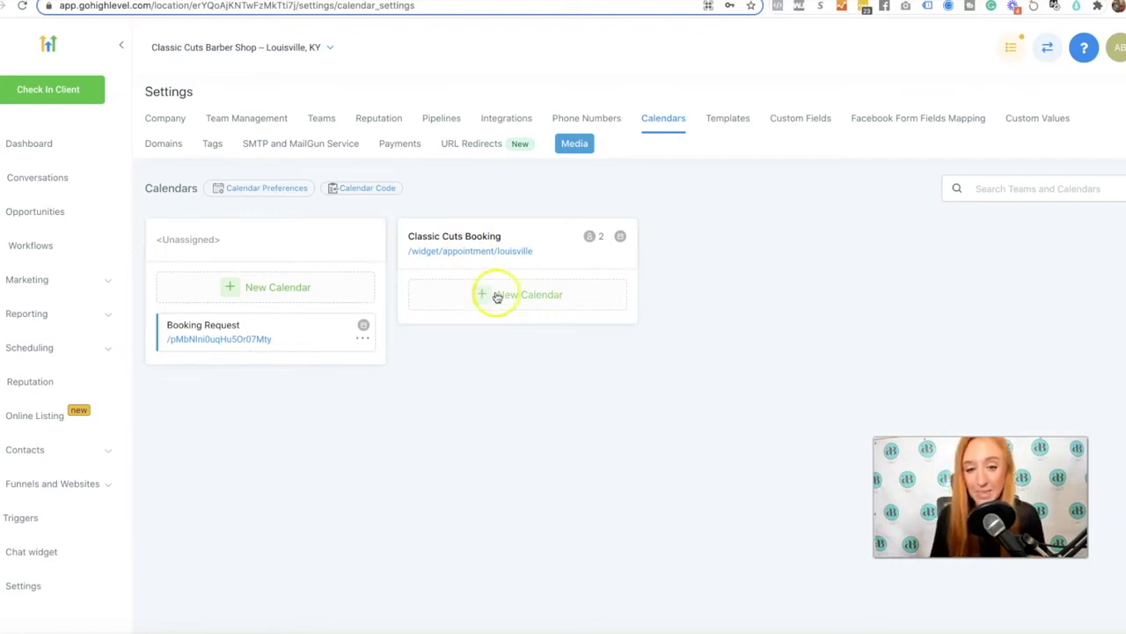
click(497, 297)
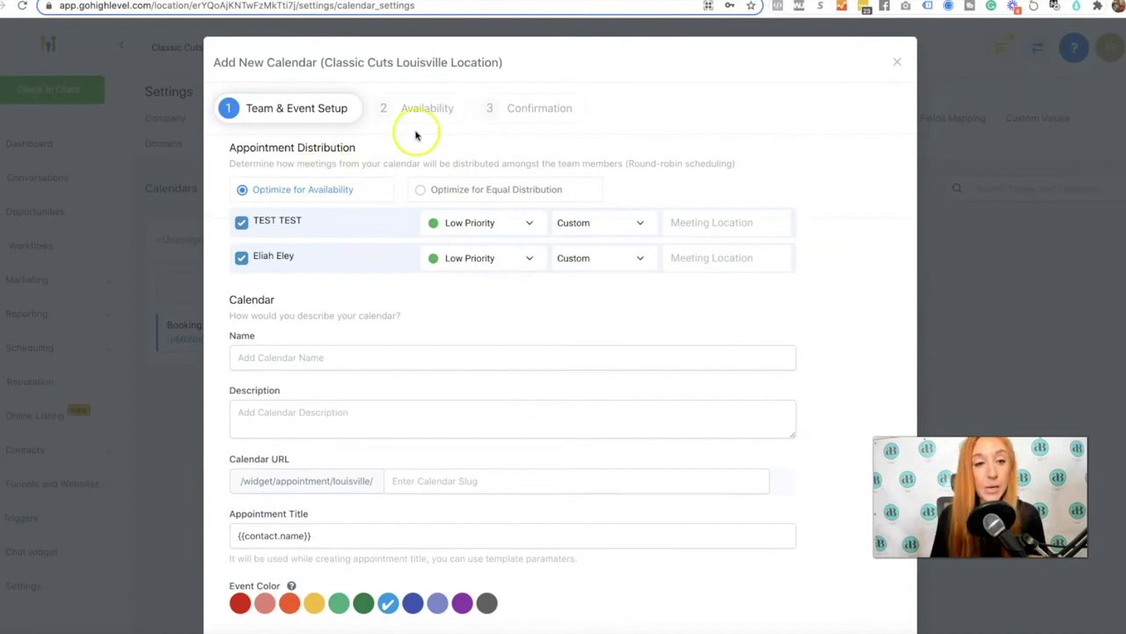
drag(500, 62, 319, 62)
Set the second team member's priority to High Priority
click(578, 62)
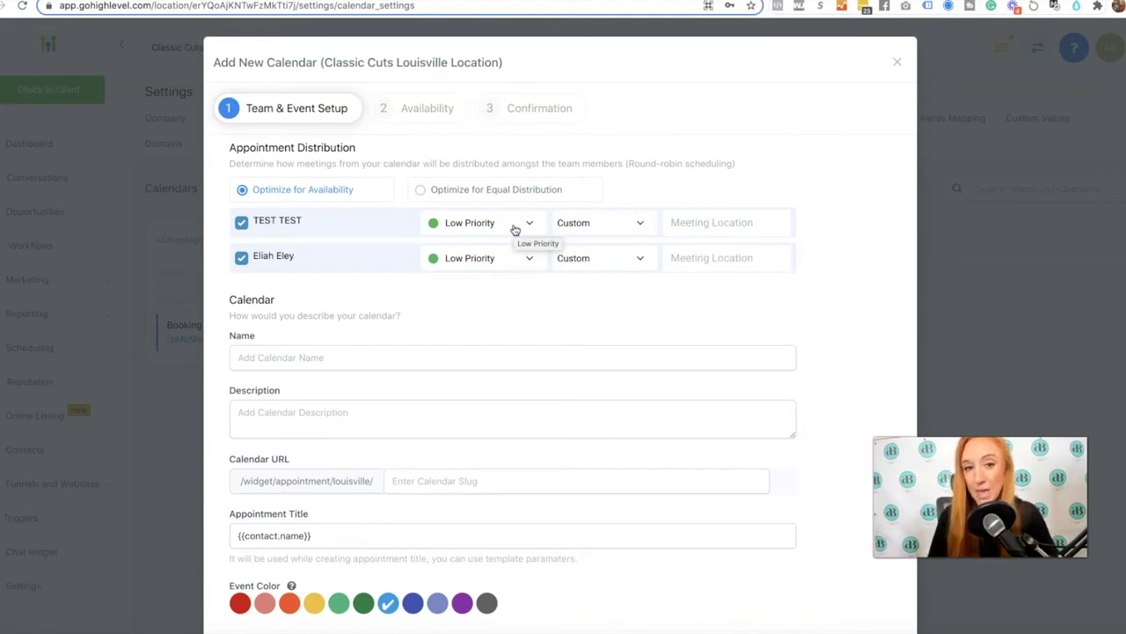
click(515, 225)
click(573, 356)
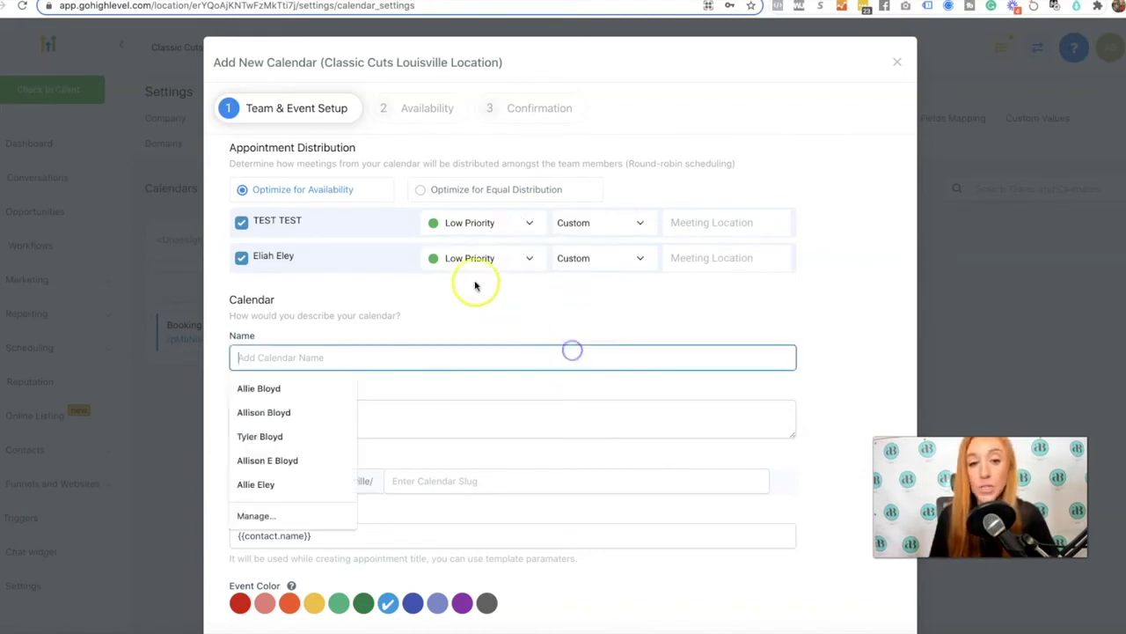
click(472, 259)
click(454, 286)
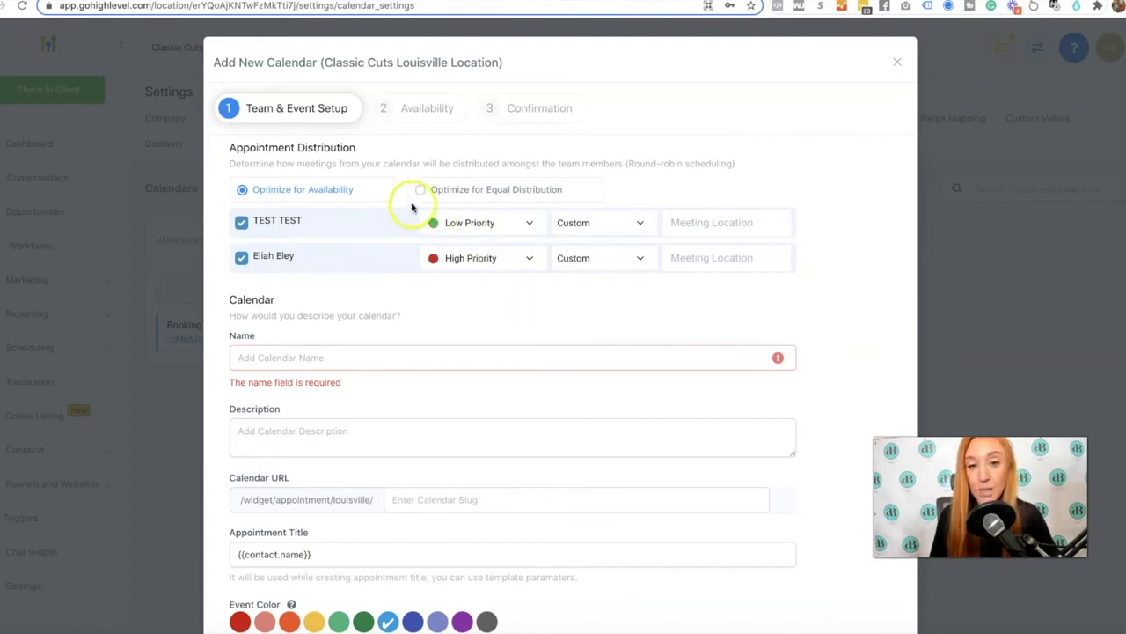
Check both members' meeting location fields and select Optimize for Equal Distribution
click(683, 224)
click(679, 257)
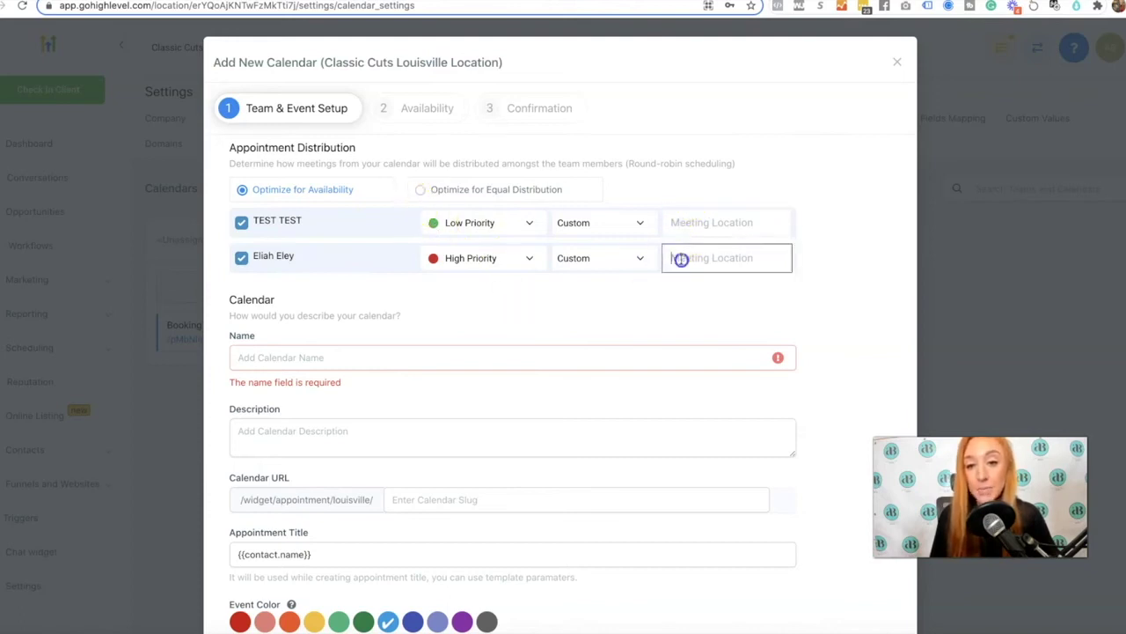
click(679, 223)
click(679, 256)
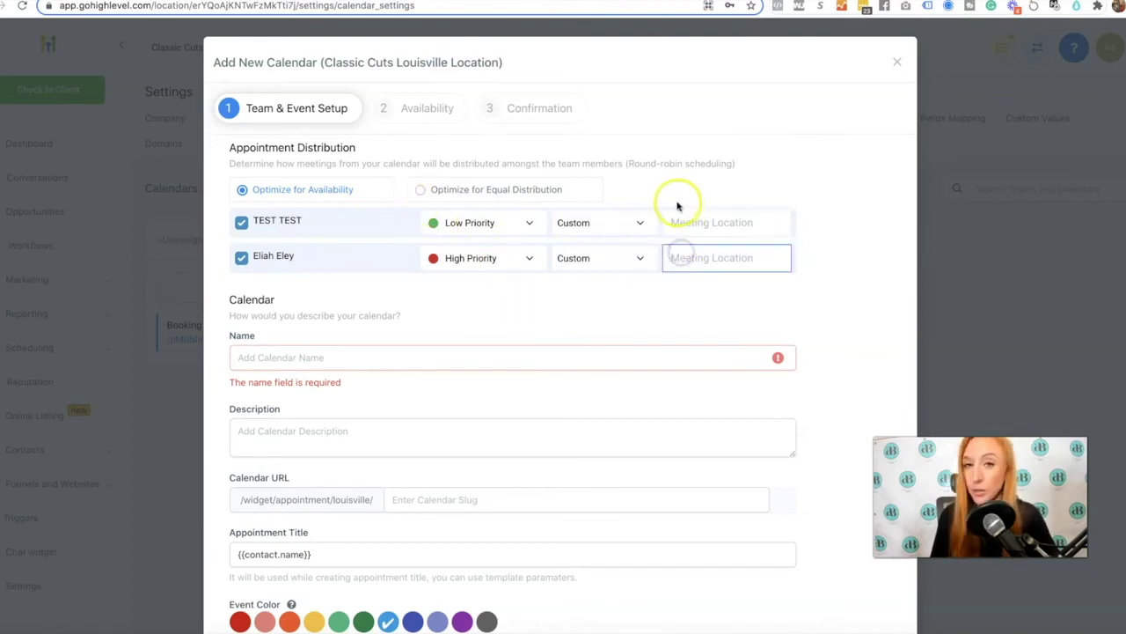
click(420, 190)
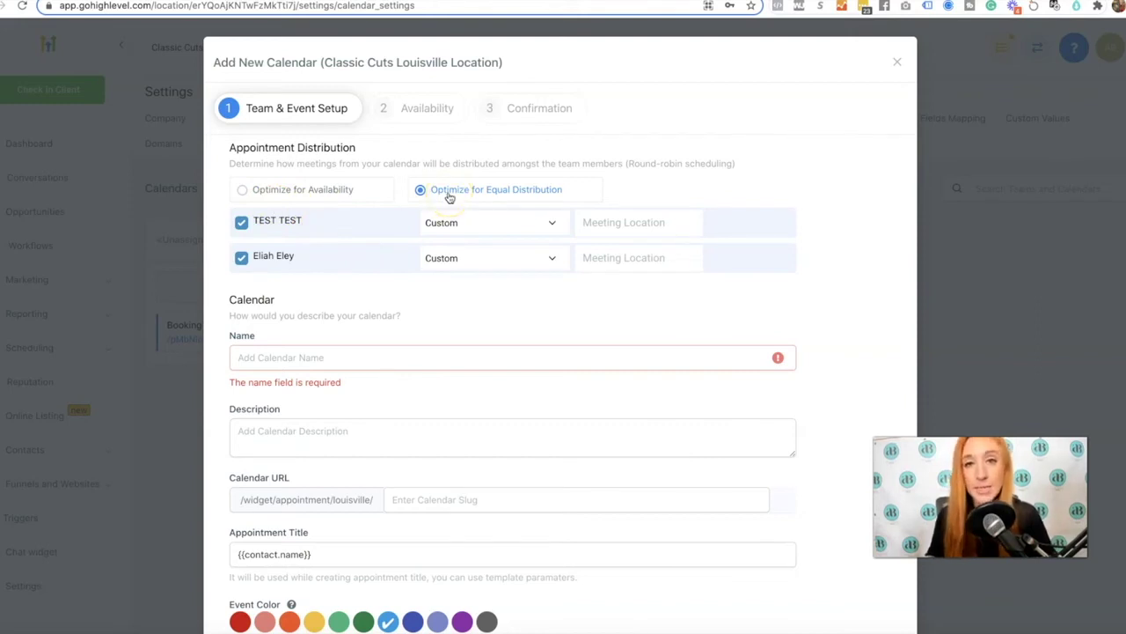
Switch round-robin back to Optimize for Availability, leaving TEST TEST at Low Priority
click(328, 189)
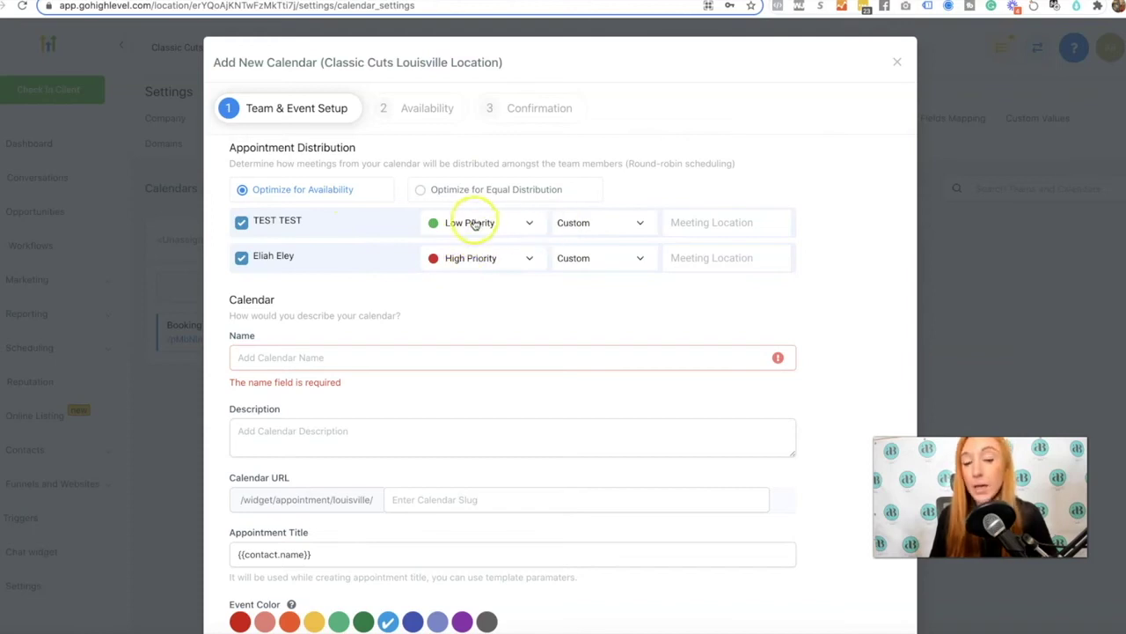
click(448, 226)
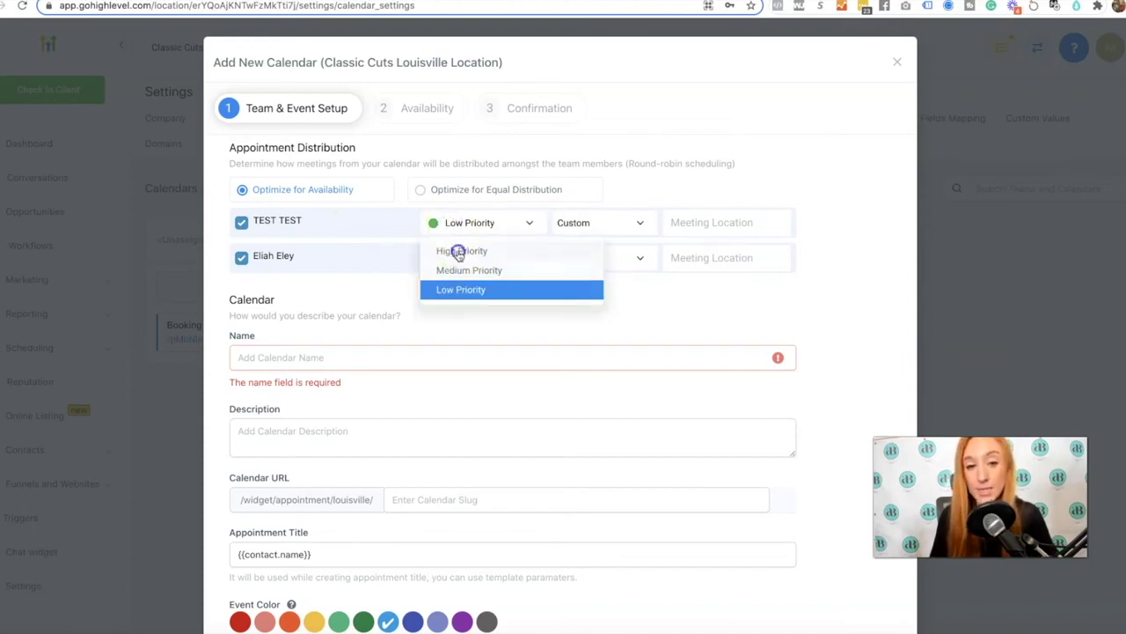
click(454, 250)
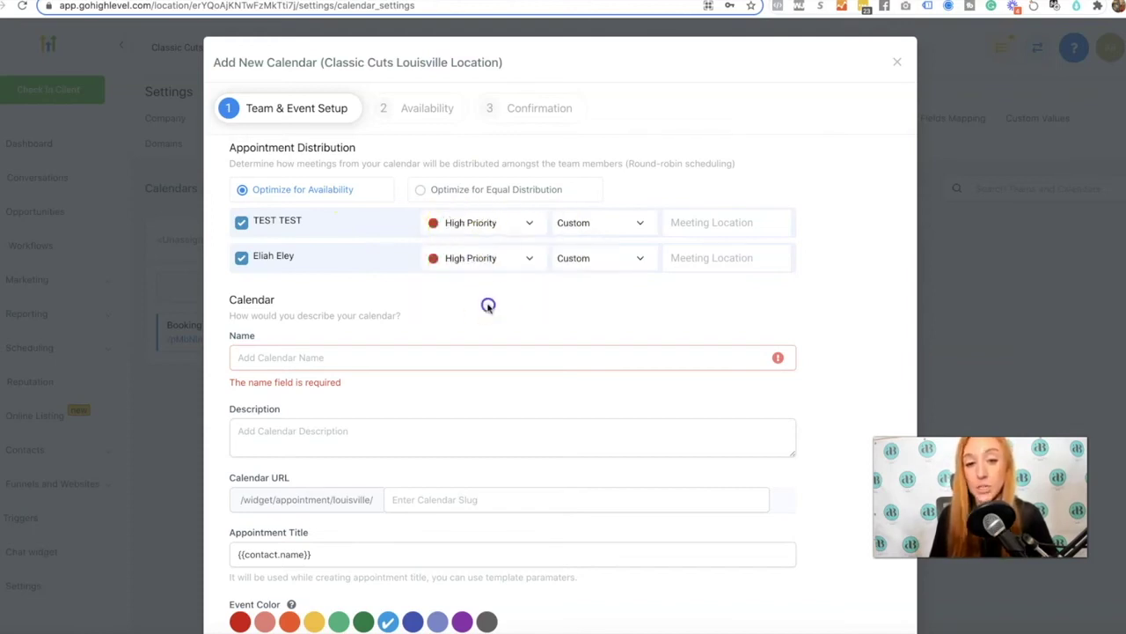
click(464, 226)
click(451, 290)
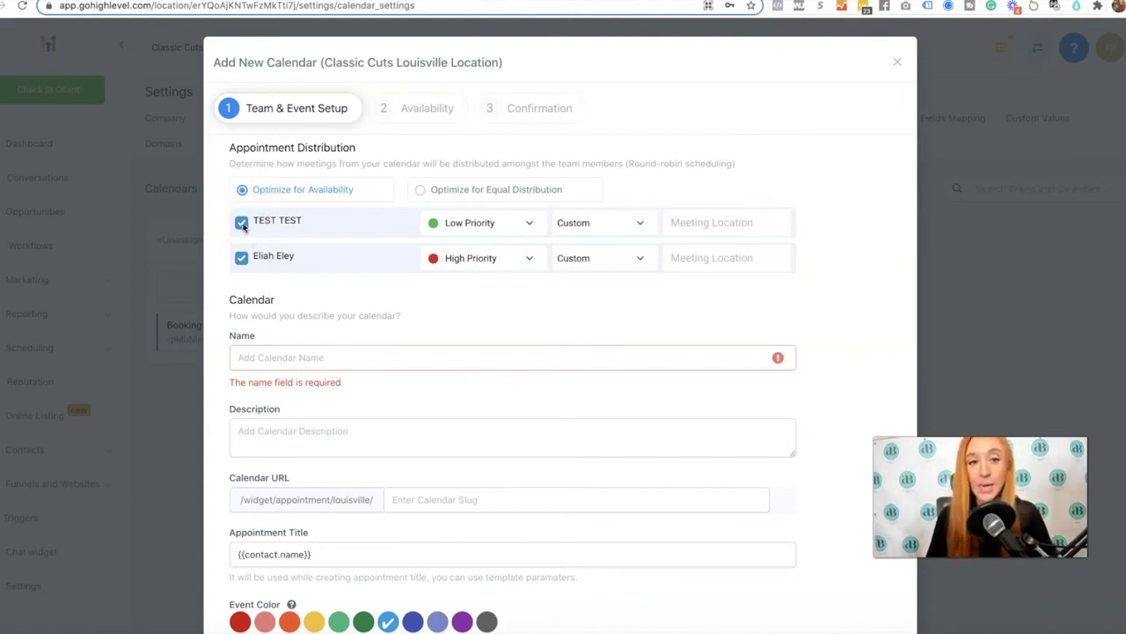
Untick TEST TEST in the Appointment Distribution list
click(242, 224)
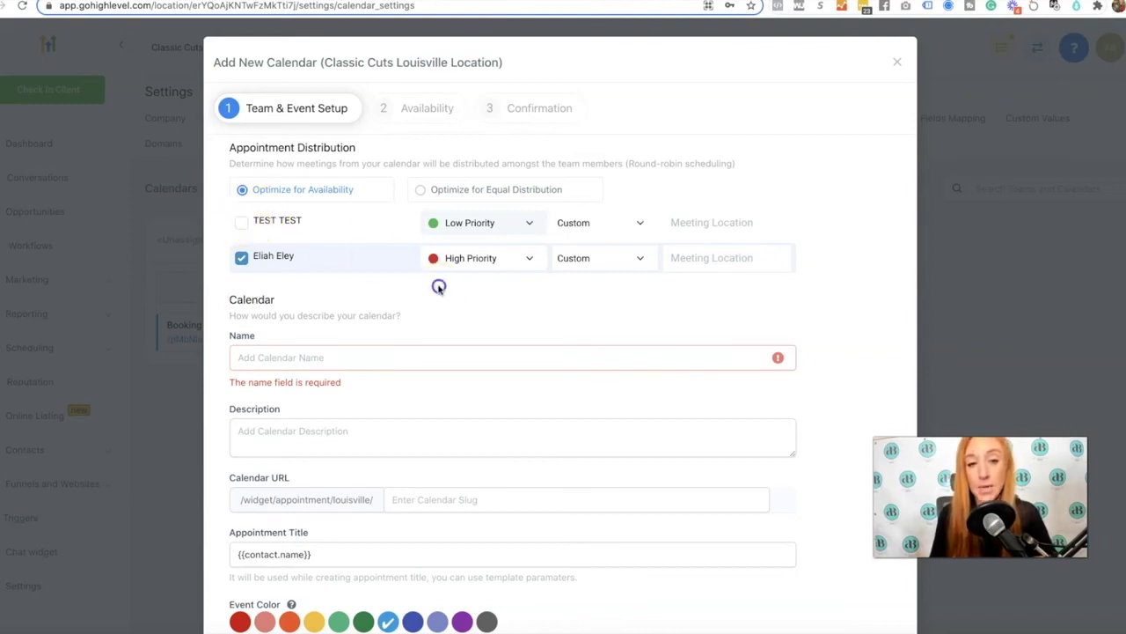
Name the calendar 'Classic Cuts Louisville' and set its URL slug to 'booking'
scroll(520, 302, down, 1)
click(520, 310)
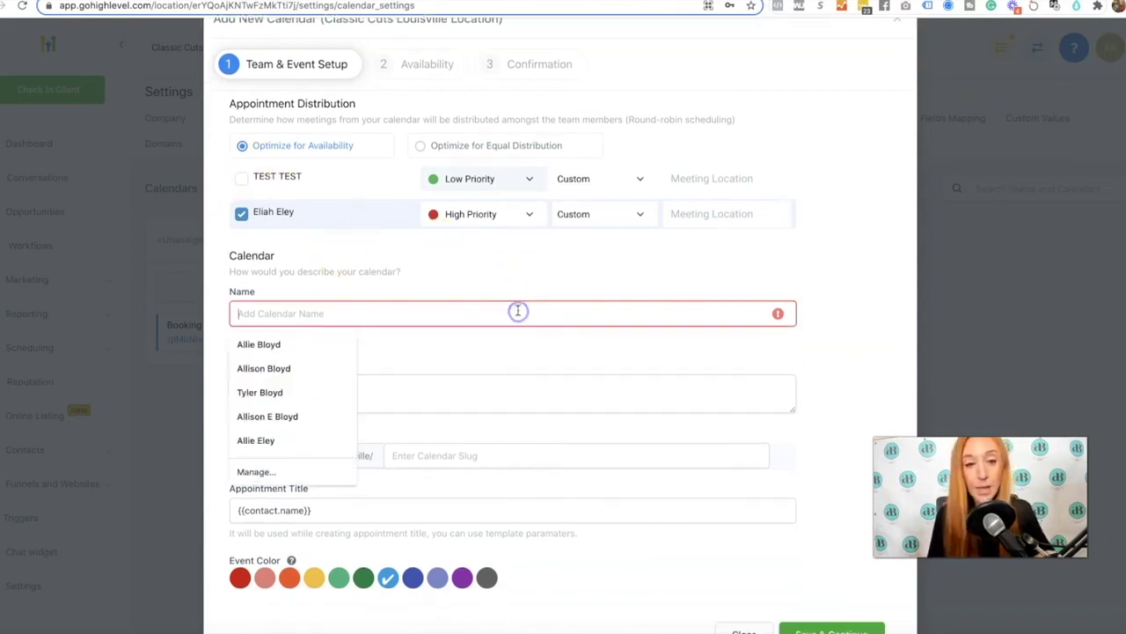
text(Cla)
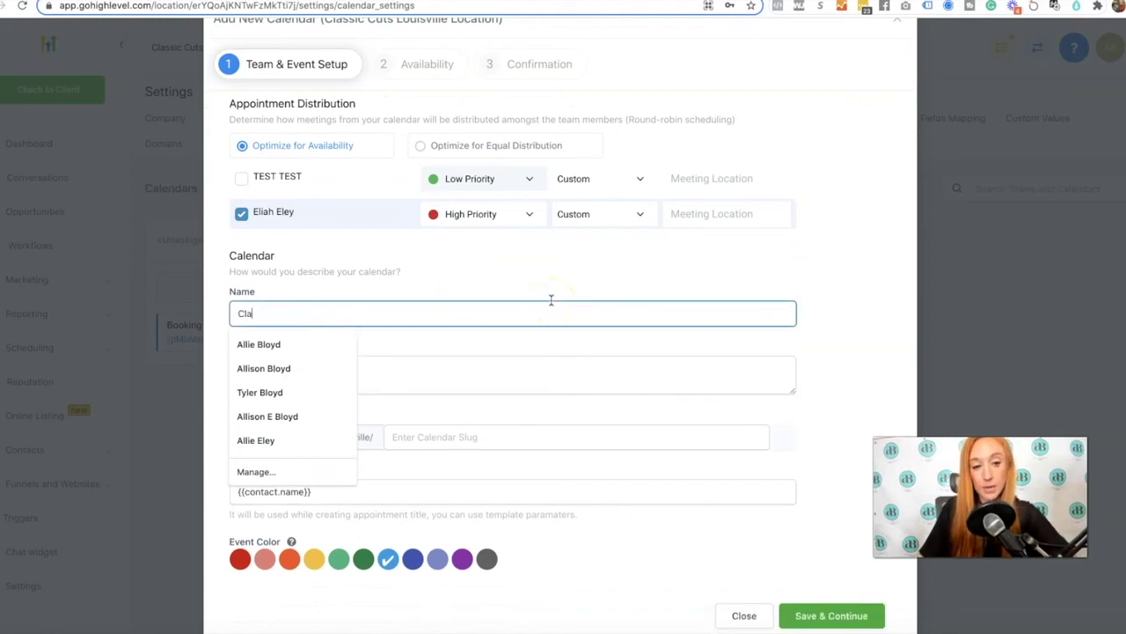
text(ssic Cuts Louisville)
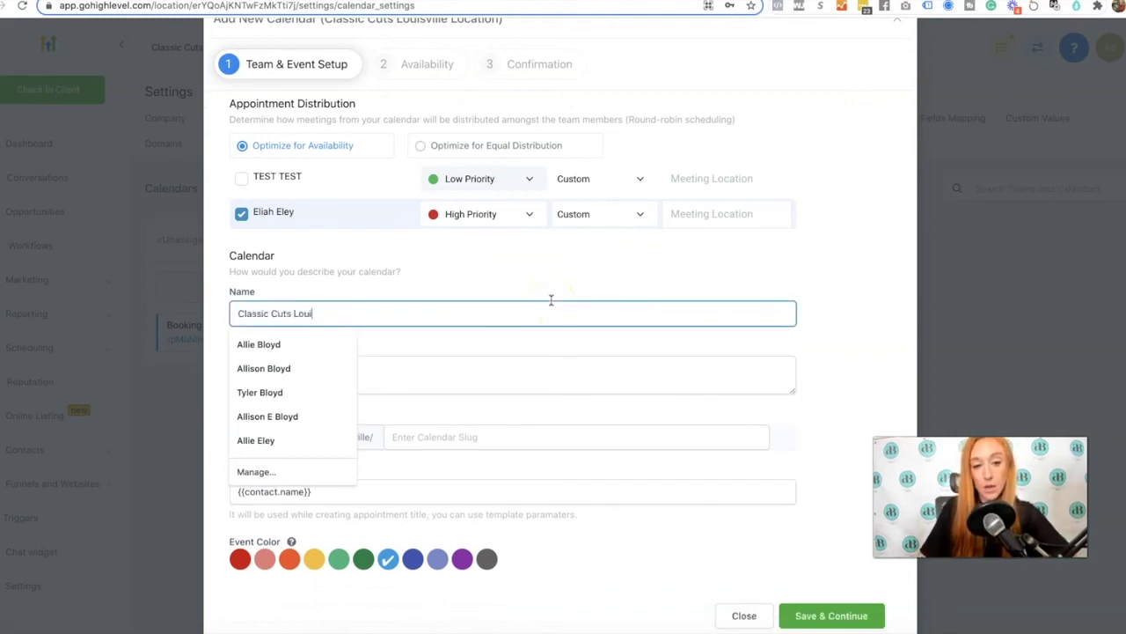
click(633, 275)
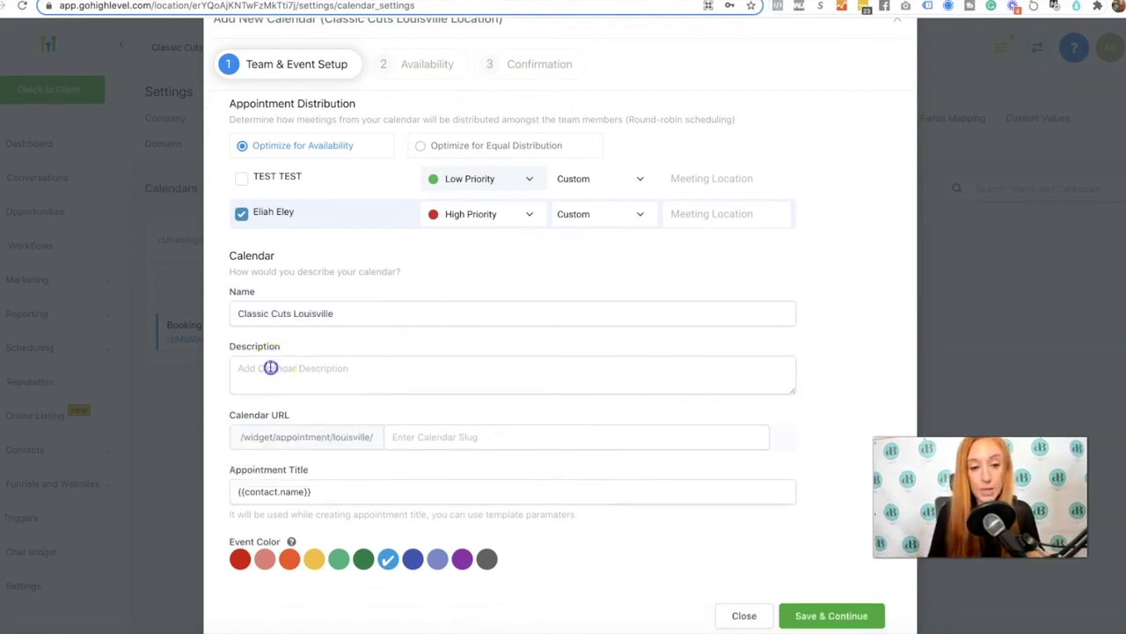
click(273, 369)
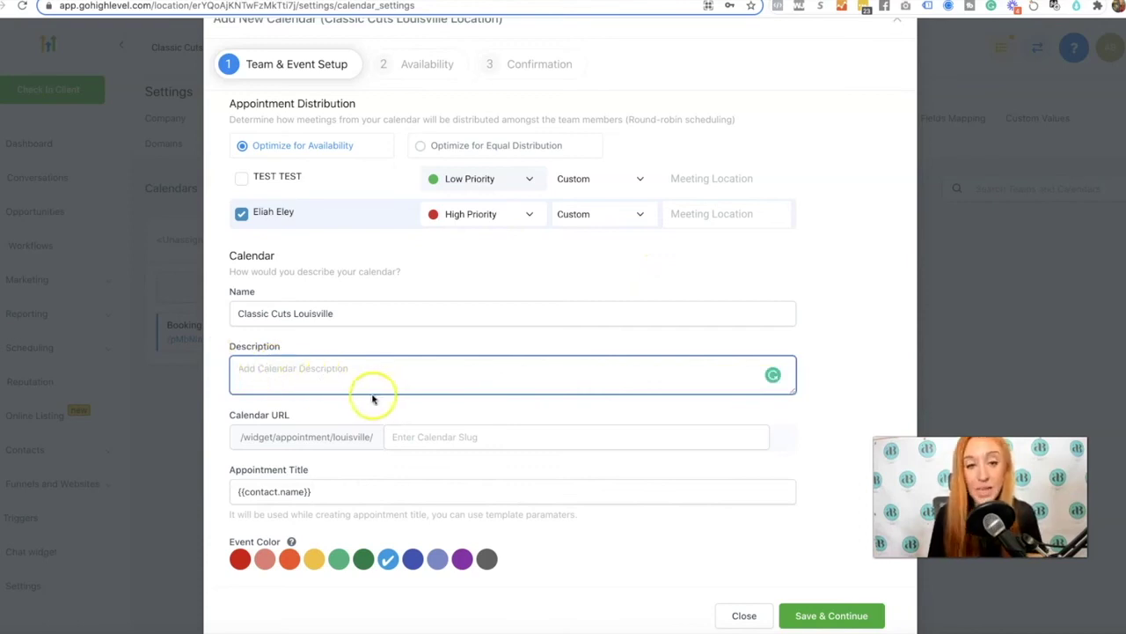
click(427, 438)
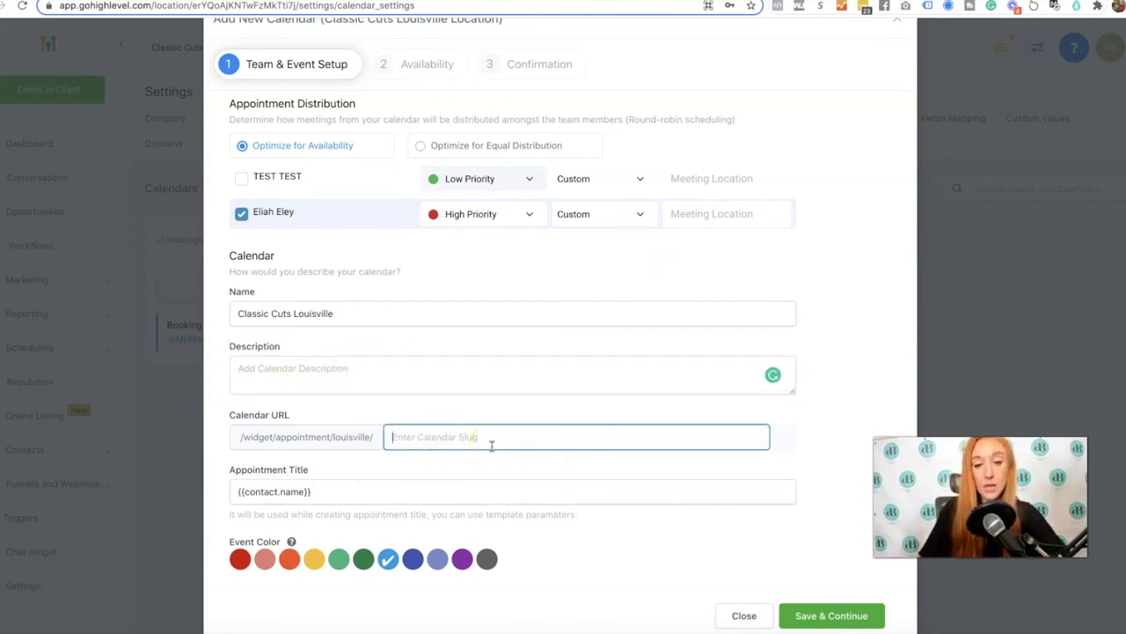
text(booking)
Set the appointment title to '{{contact.name}} Appointment at Classic Cuts Barber Shop'
click(385, 480)
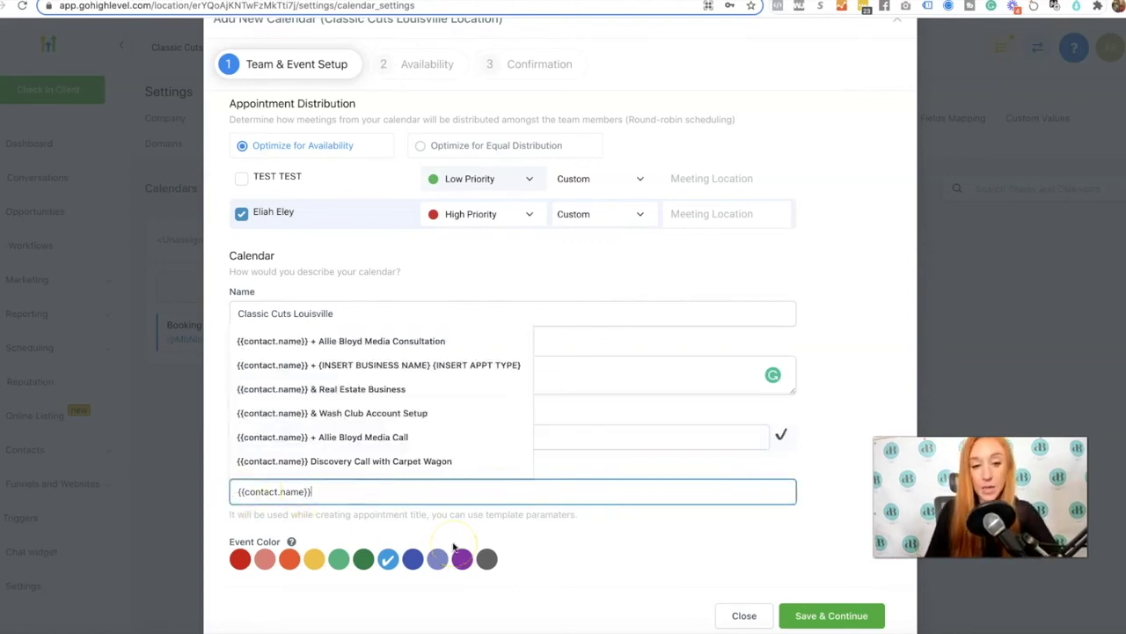
click(503, 492)
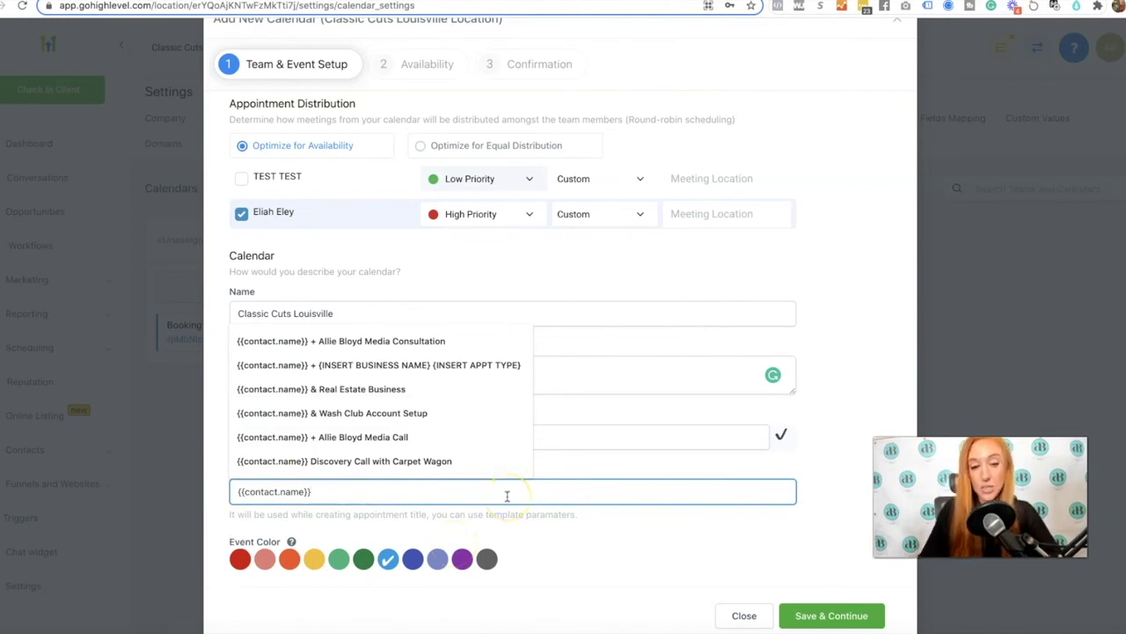
text(+)
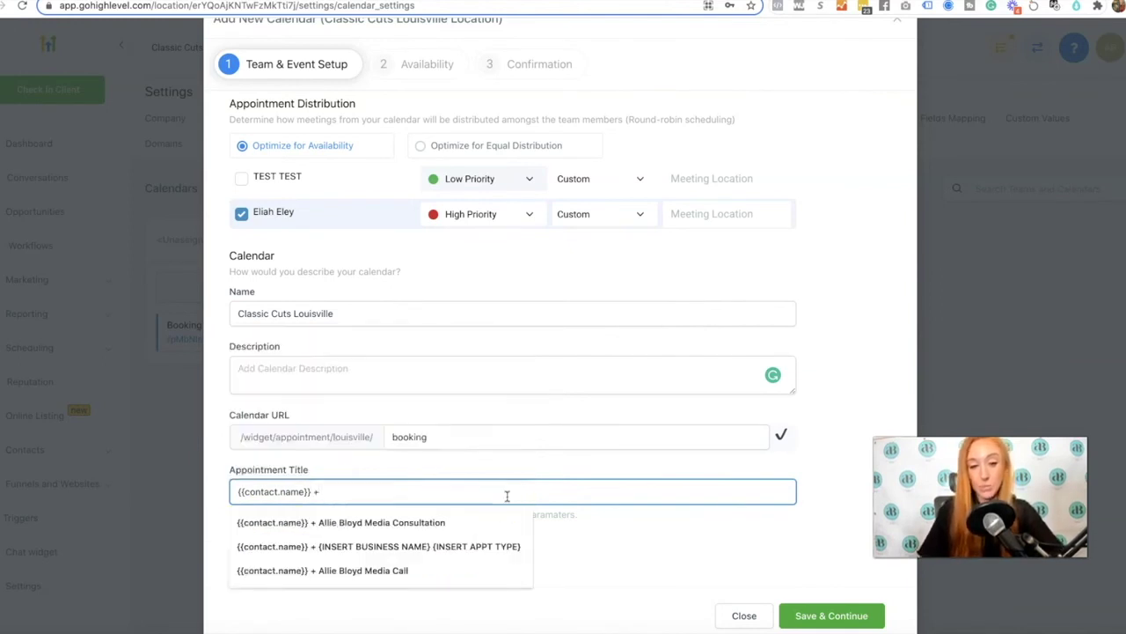
key(BackSpace)
text(at )
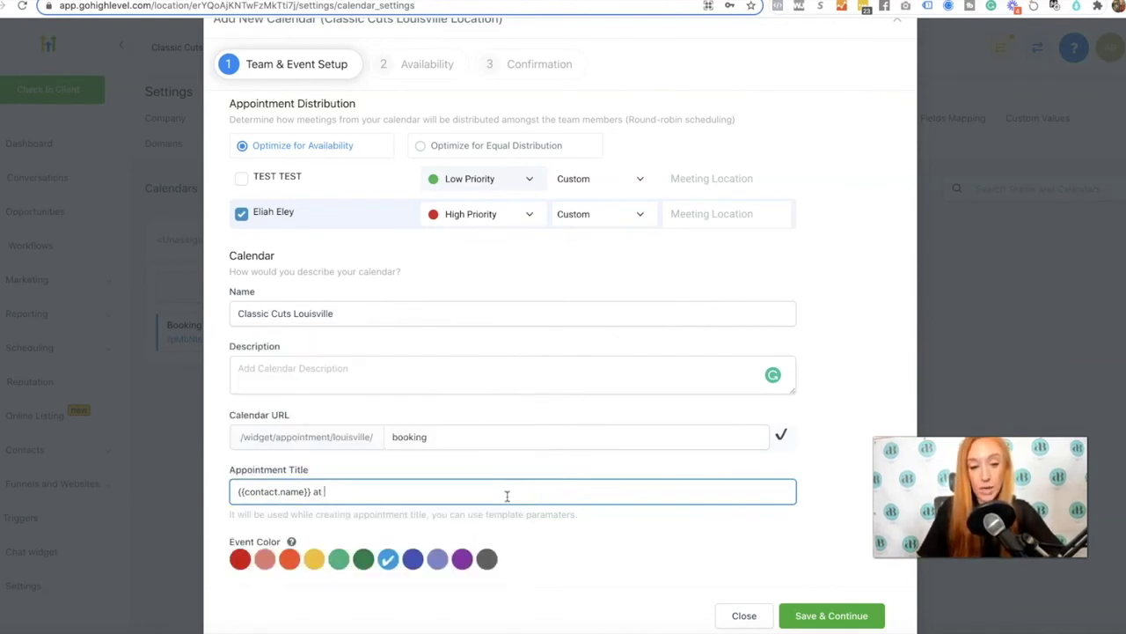
text(Classic Cuts B)
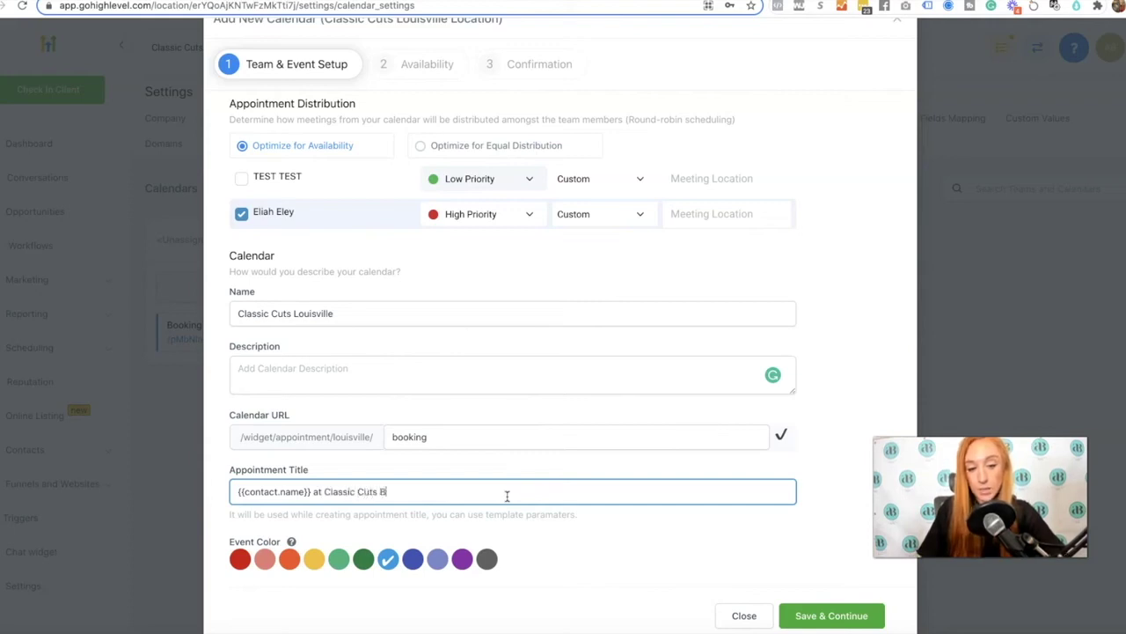
text(arber Shop)
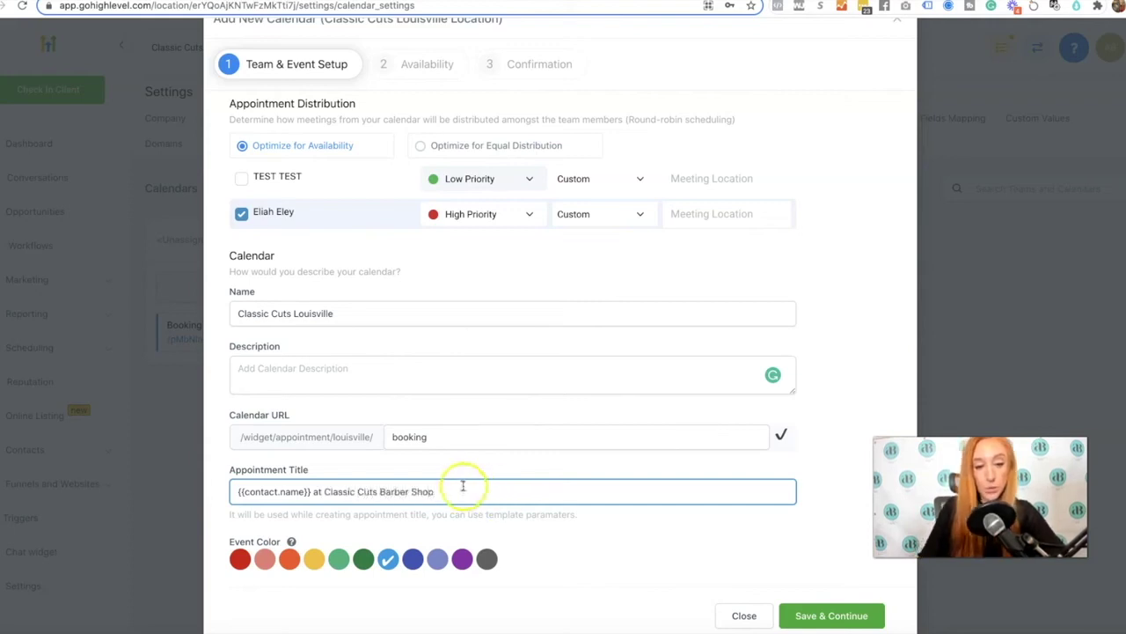
click(312, 491)
text(App)
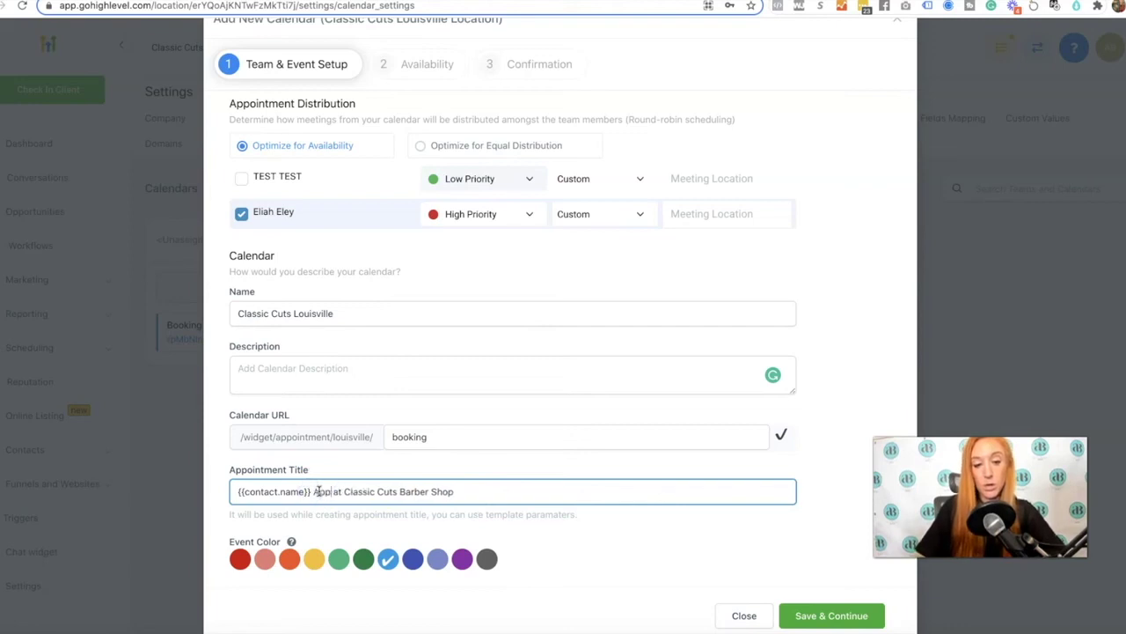
text(ointment)
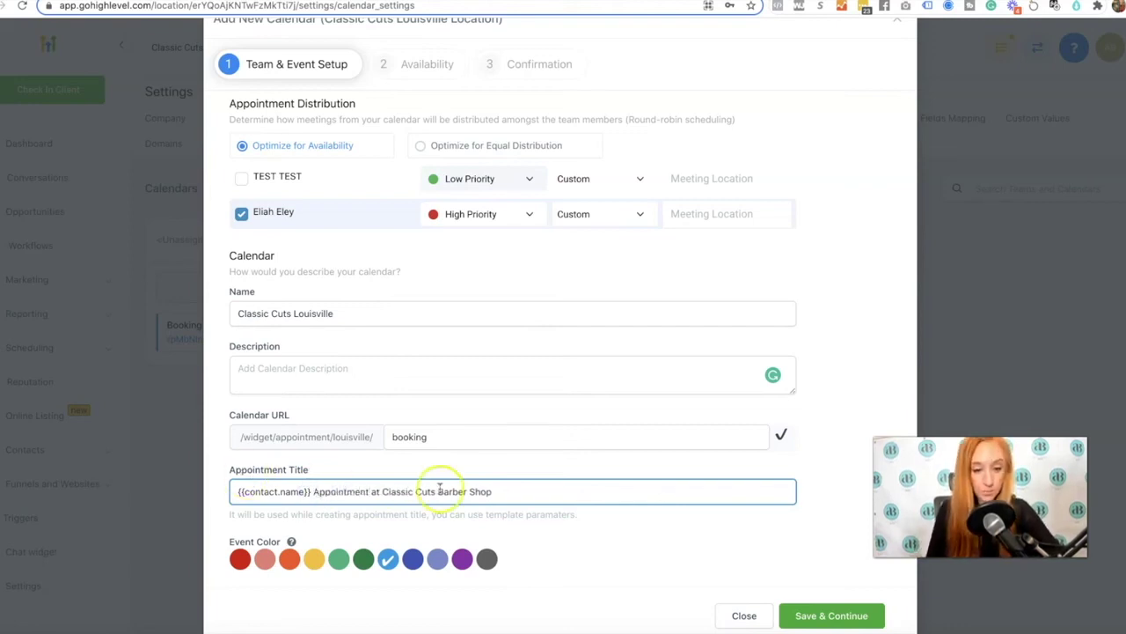
scroll(624, 528, down, 1)
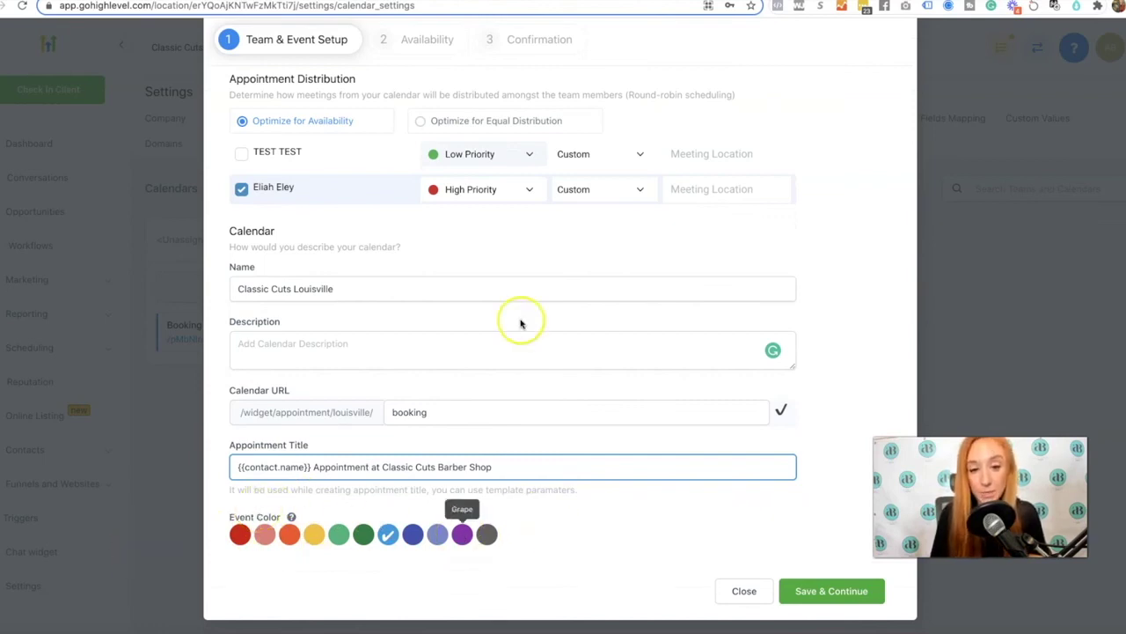
scroll(520, 322, up, 2)
scroll(775, 458, down, 2)
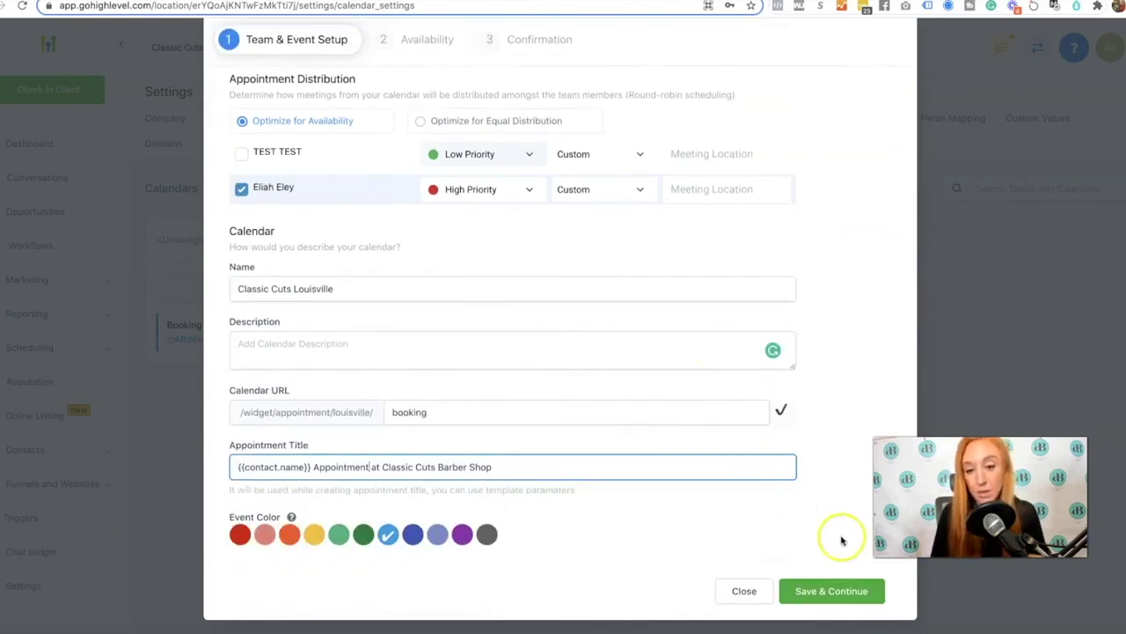
Save the team and event setup and continue to the Availability step
click(817, 593)
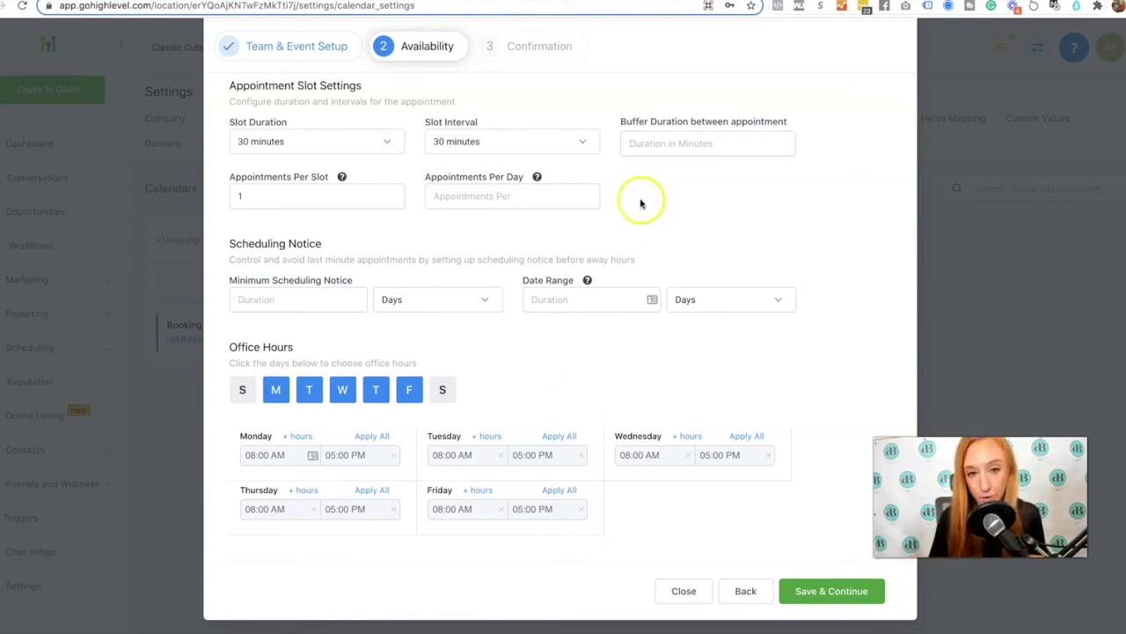
On the Confirmation step, choose Calendar Booking Form as the custom form
click(536, 52)
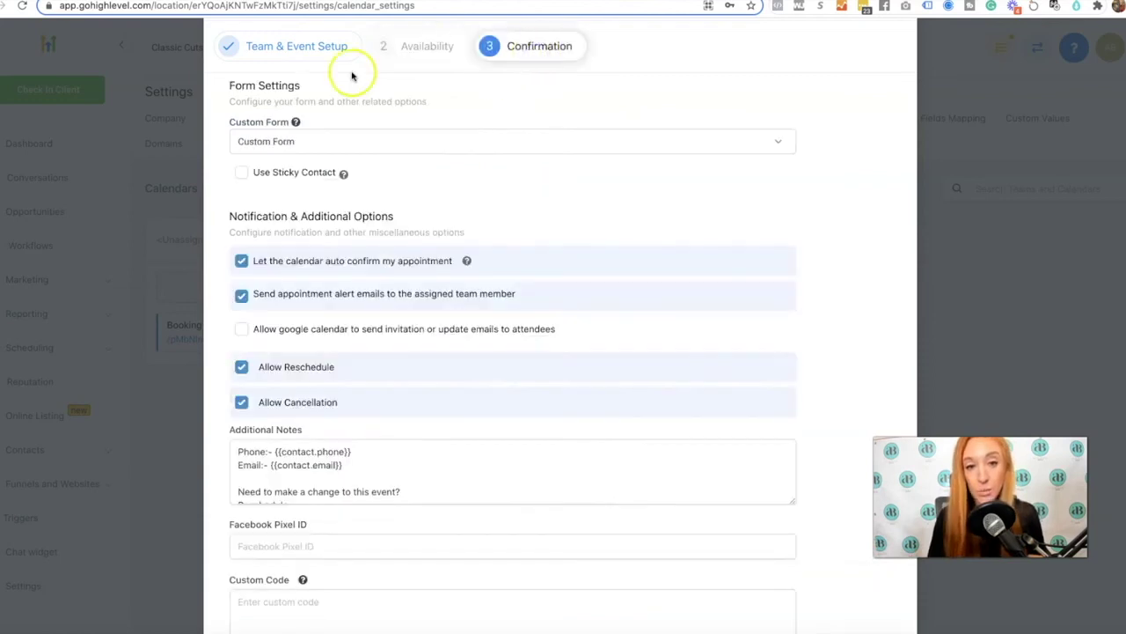
click(319, 146)
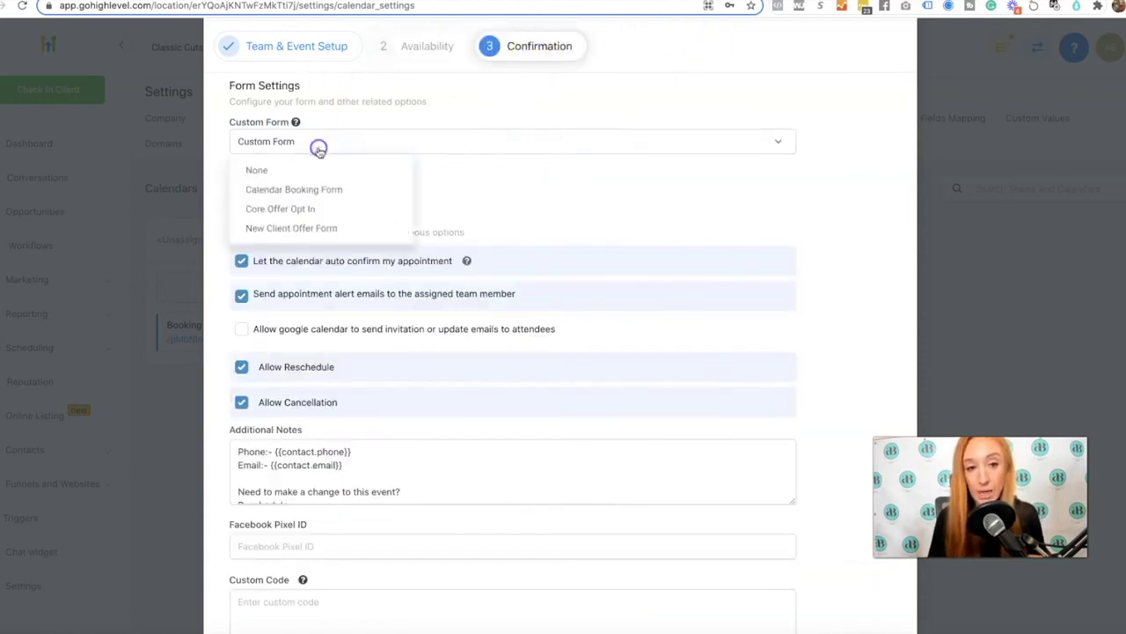
click(260, 188)
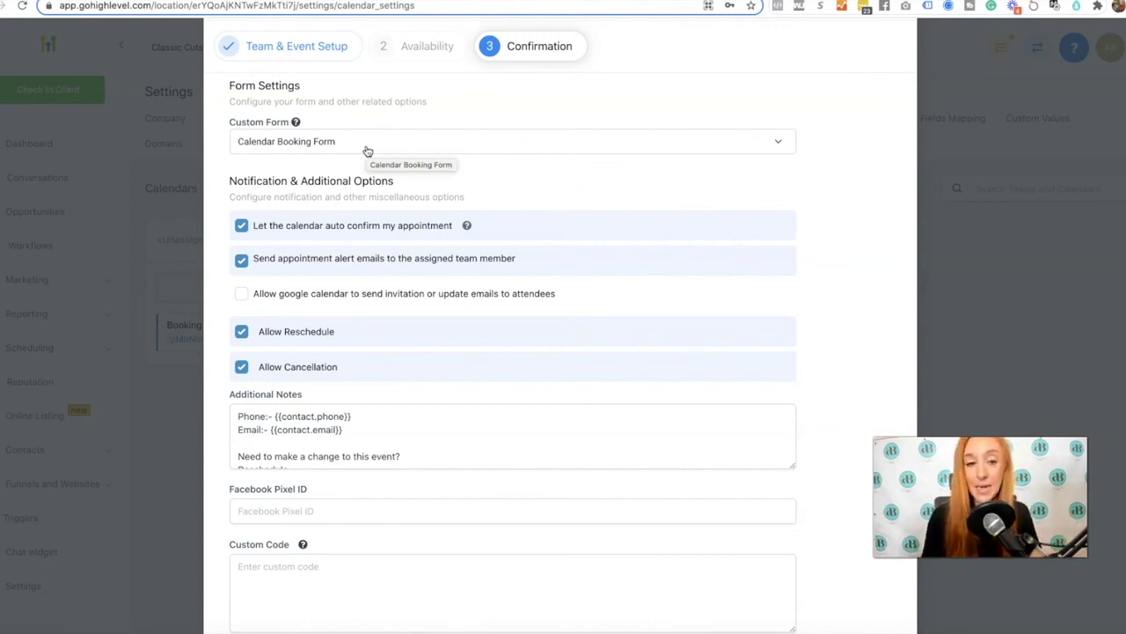
Enable Google Calendar invitations, disallow cancellations, and select Form Submit Redirect URL
scroll(238, 255, down, 1)
click(240, 264)
click(241, 336)
click(460, 352)
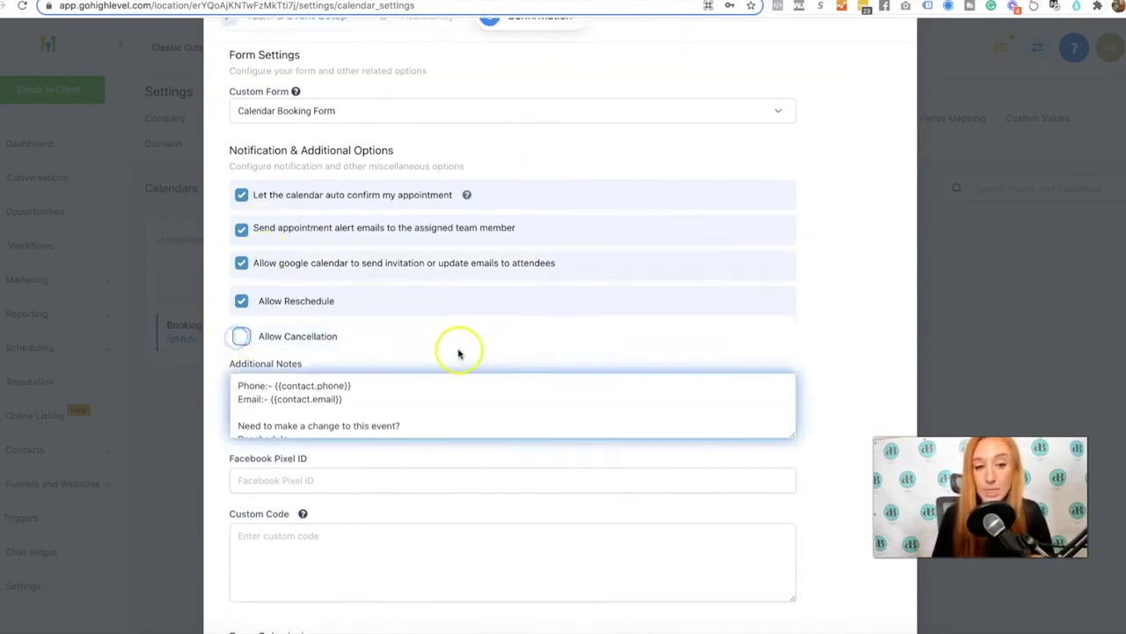
scroll(454, 350, down, 1)
click(454, 337)
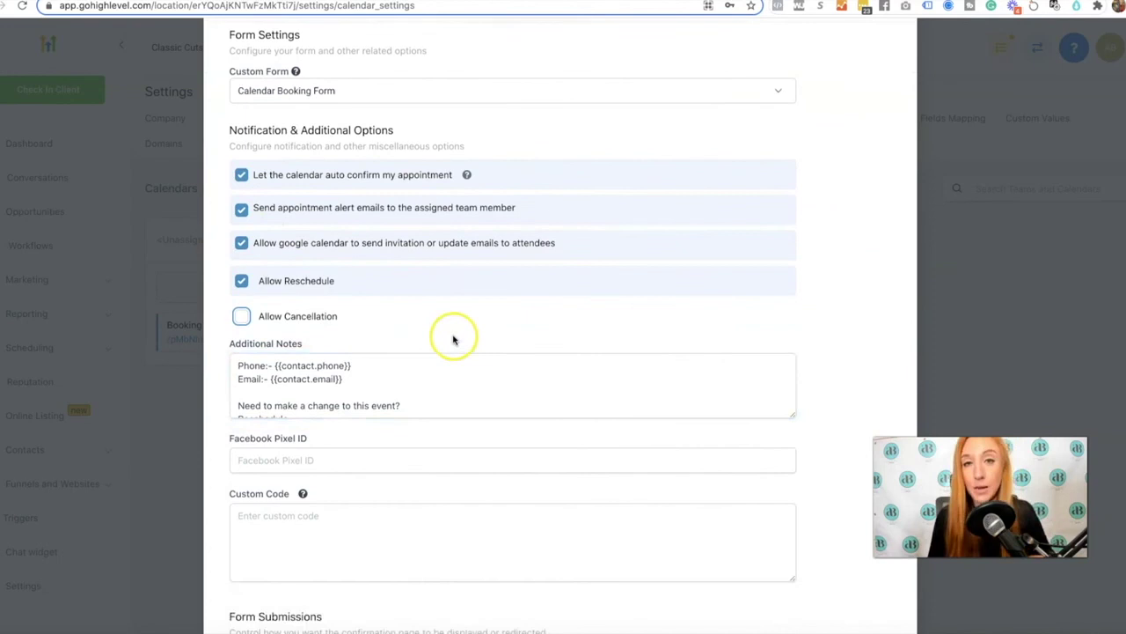
scroll(453, 339, down, 3)
scroll(454, 338, down, 4)
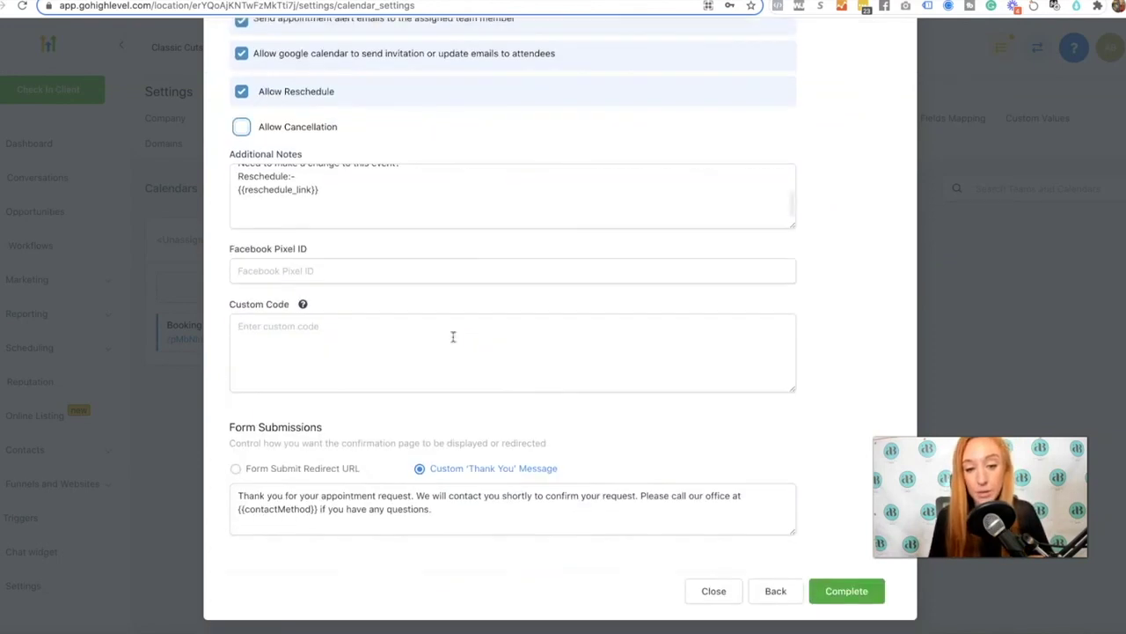
click(248, 470)
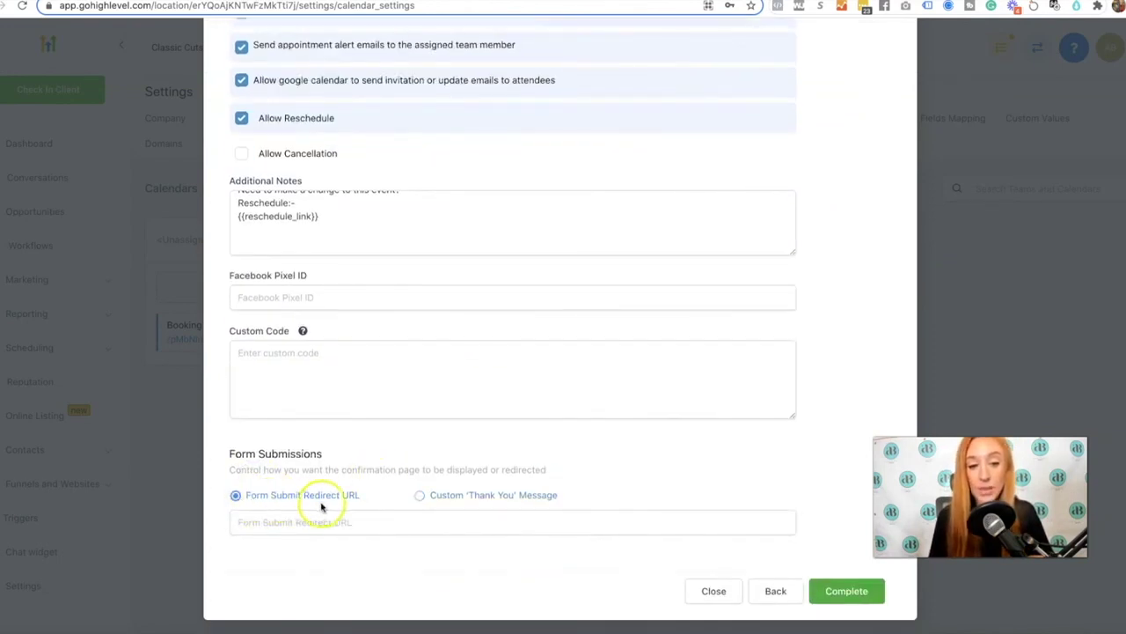
scroll(466, 453, up, 5)
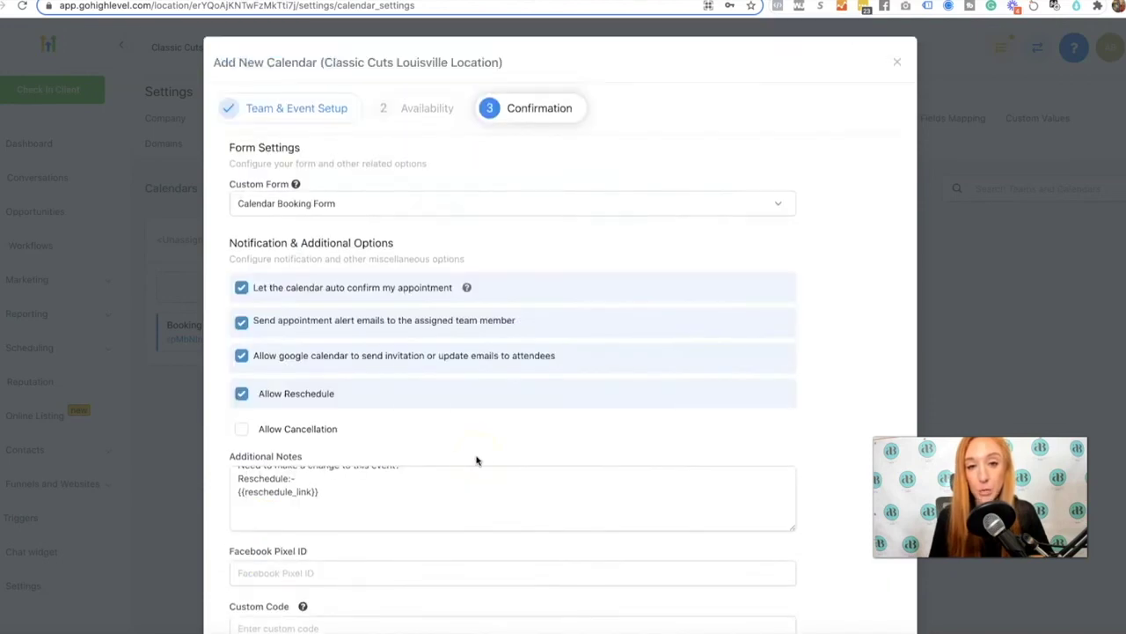
scroll(510, 459, down, 5)
Complete the calendar, then preview the team widget and /louisville/booking page before returning to Calendars settings
click(848, 591)
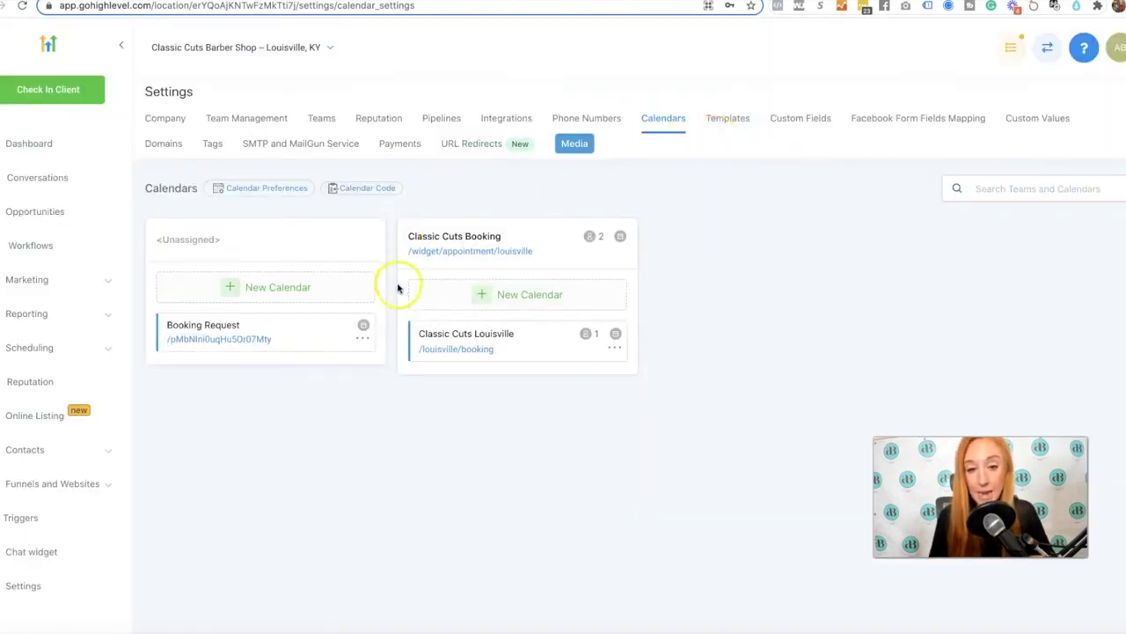
click(460, 251)
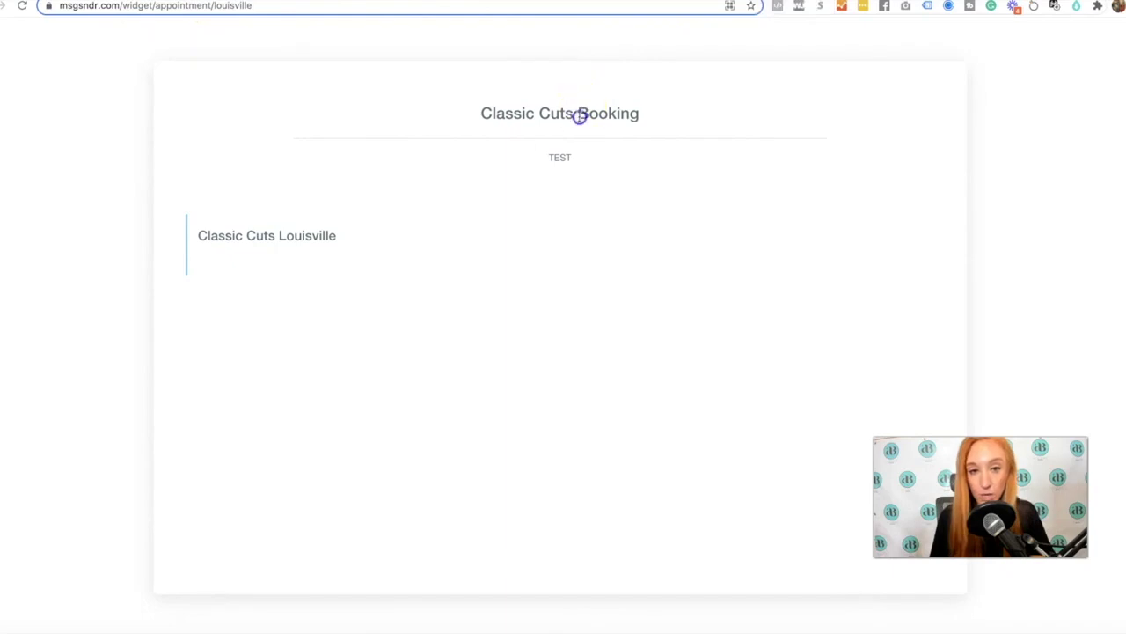
key(ctrl+w)
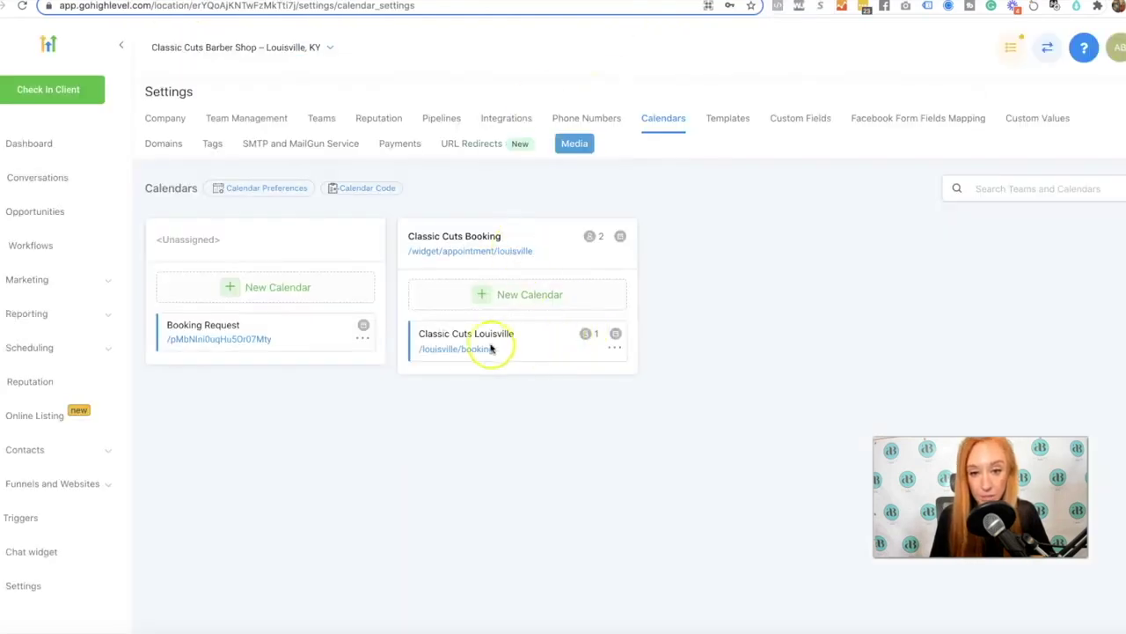
click(466, 350)
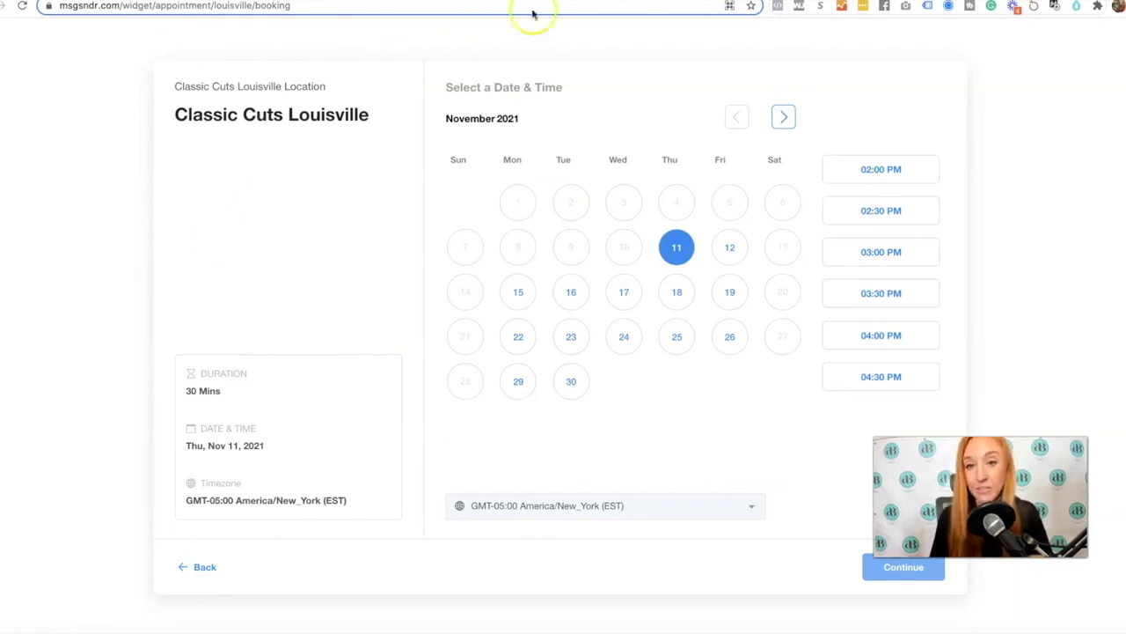
click(593, 5)
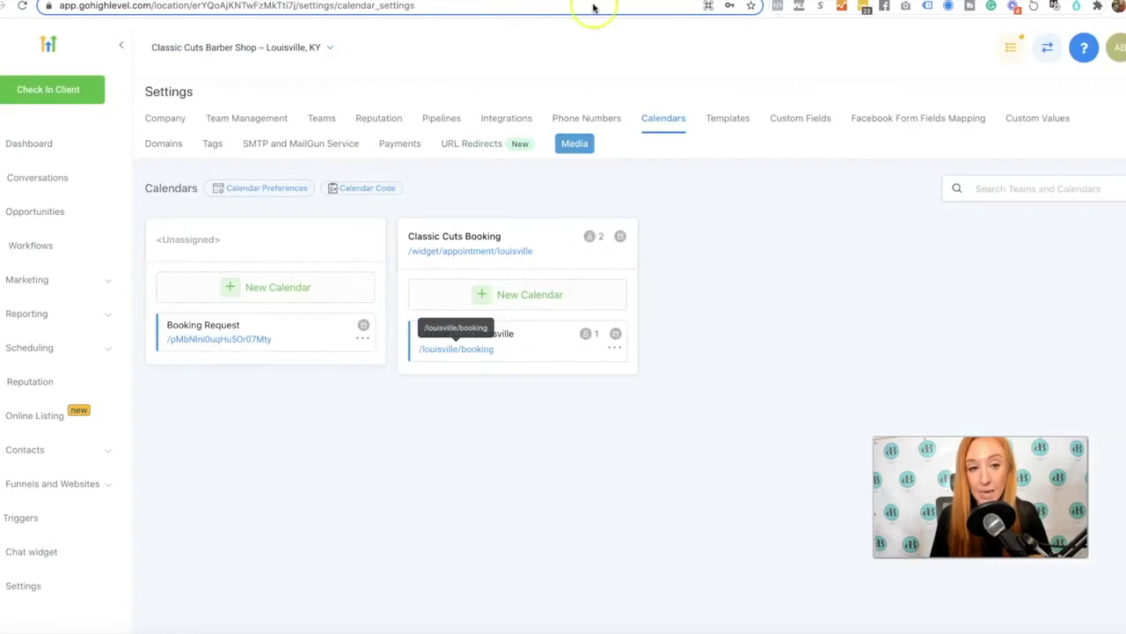
click(227, 344)
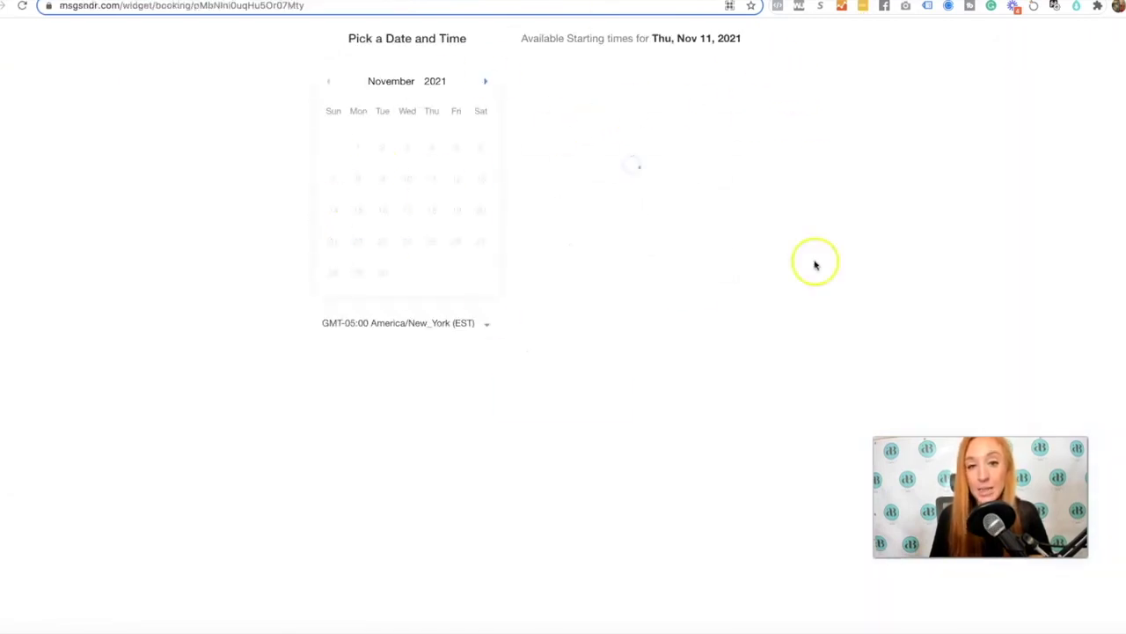